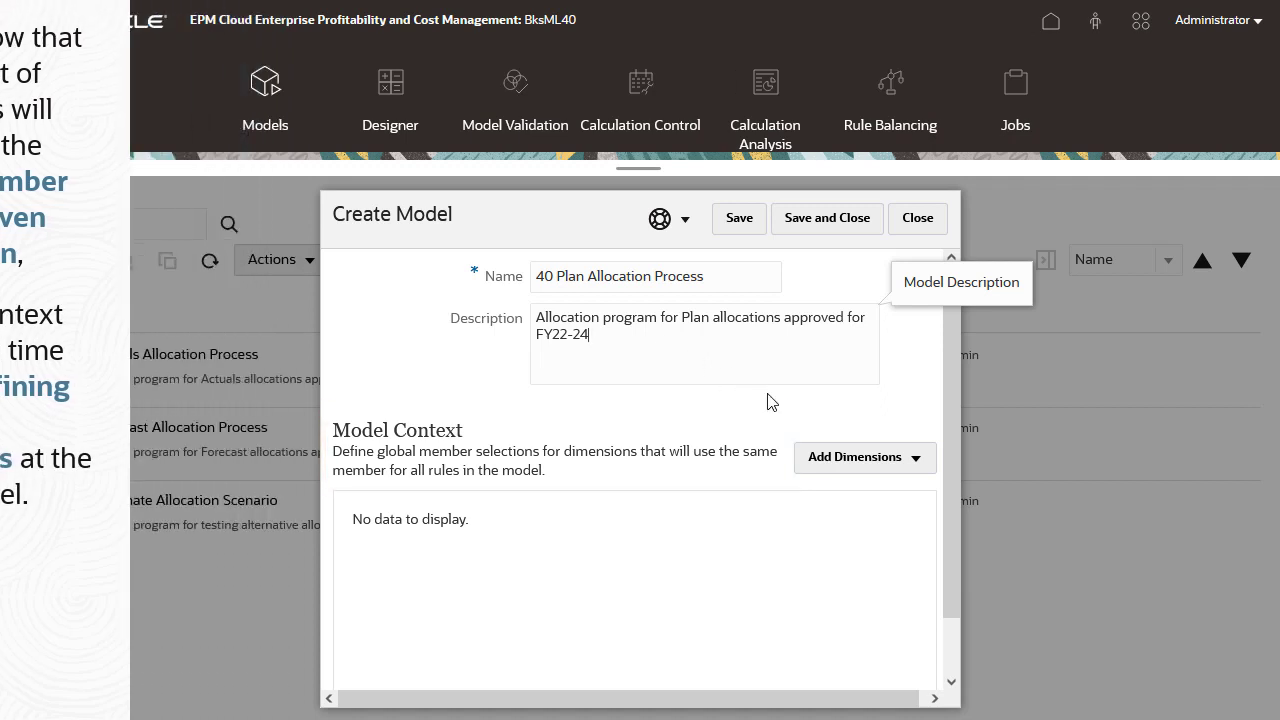
Add the Driver dimension with the NoDriver member to the model context, then save and close the new model
left_click(916, 463)
left_click(895, 610)
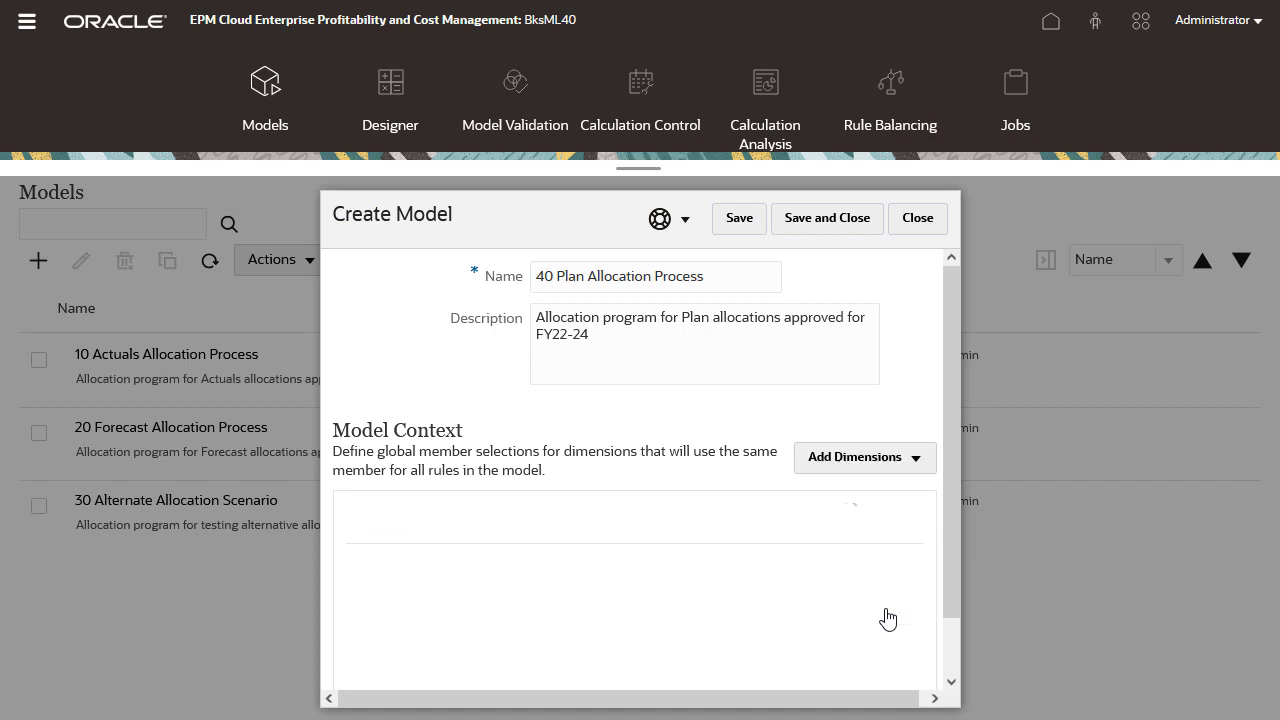
left_click(847, 523)
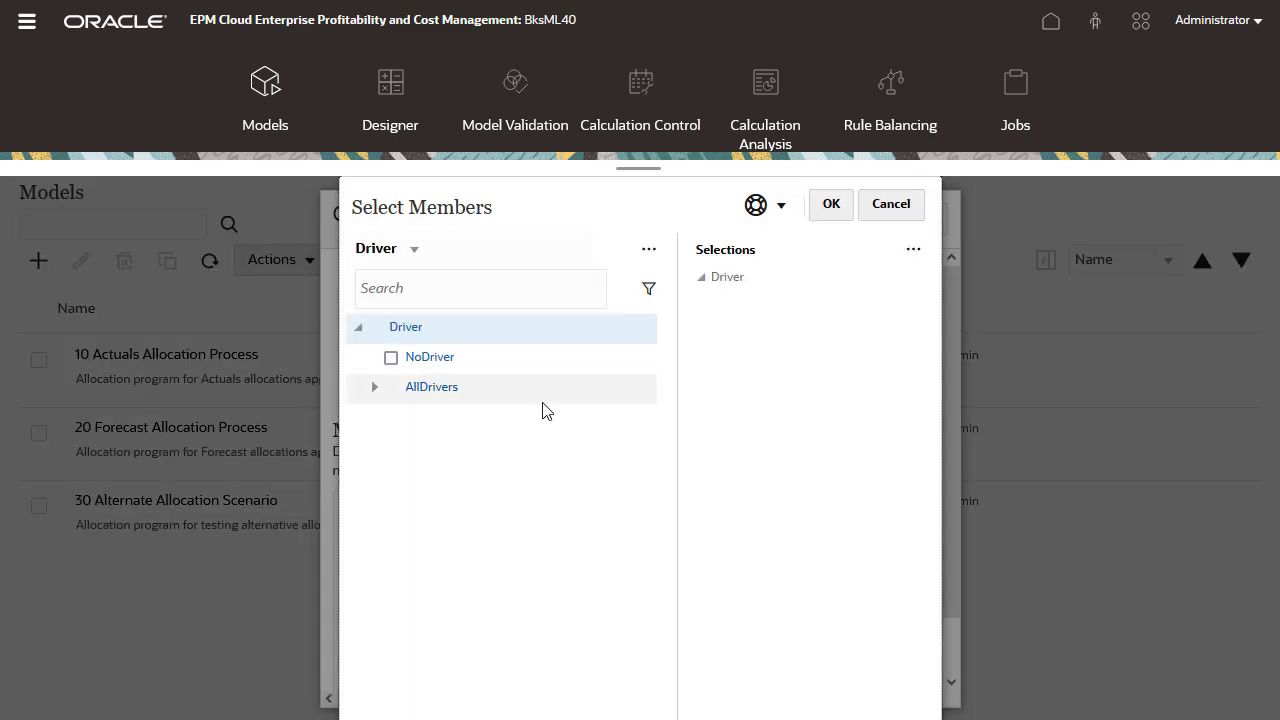
left_click(391, 358)
left_click(831, 204)
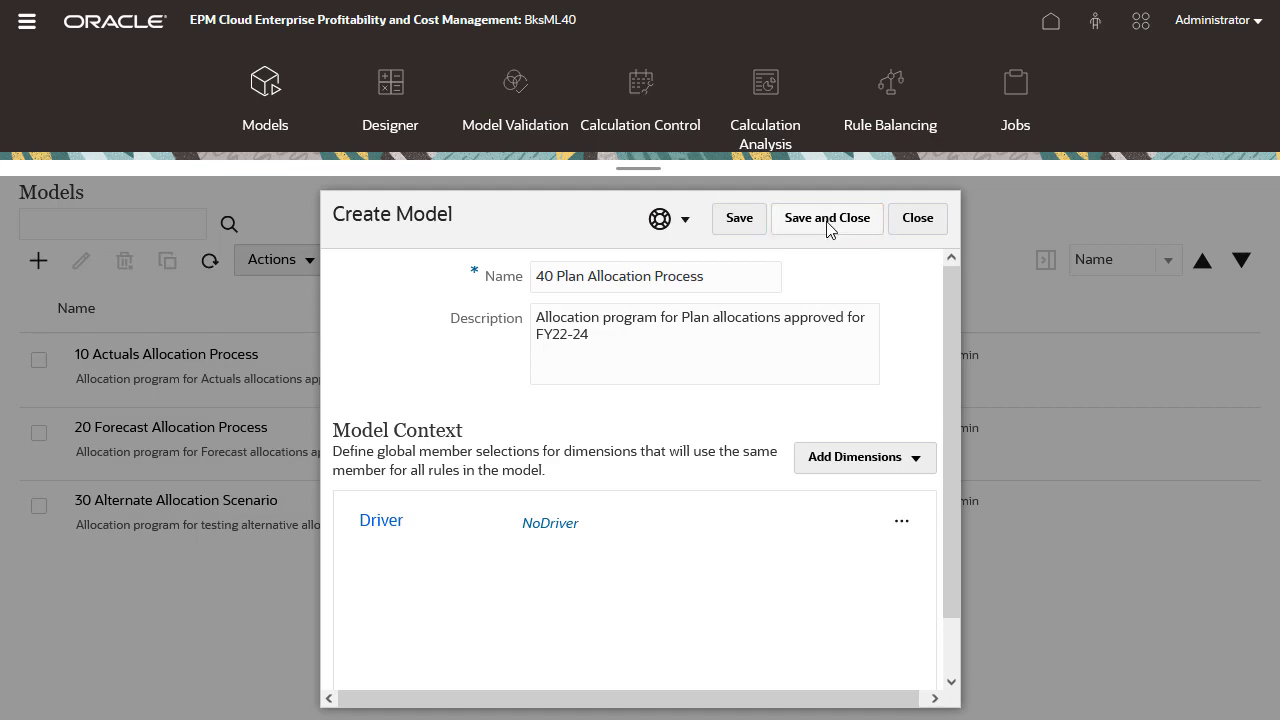
left_click(826, 219)
left_click(703, 496)
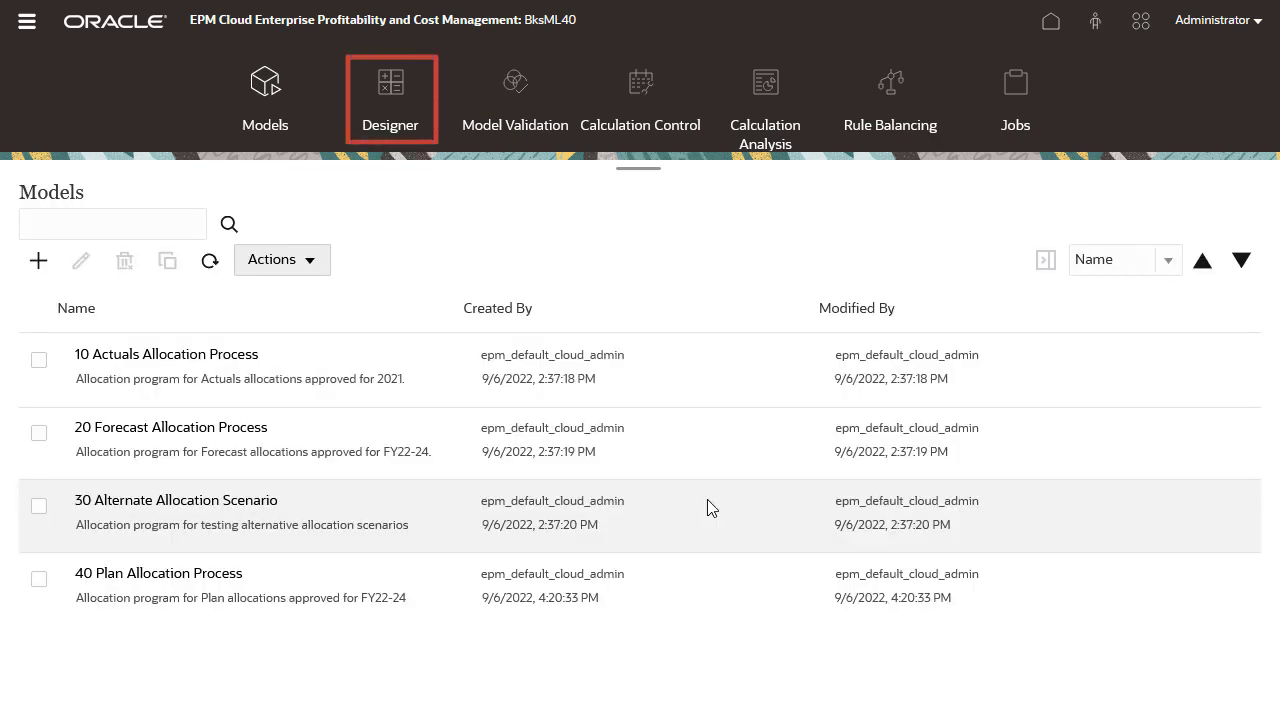
Open the Designer and load the 40 Plan Allocation Process model
left_click(386, 88)
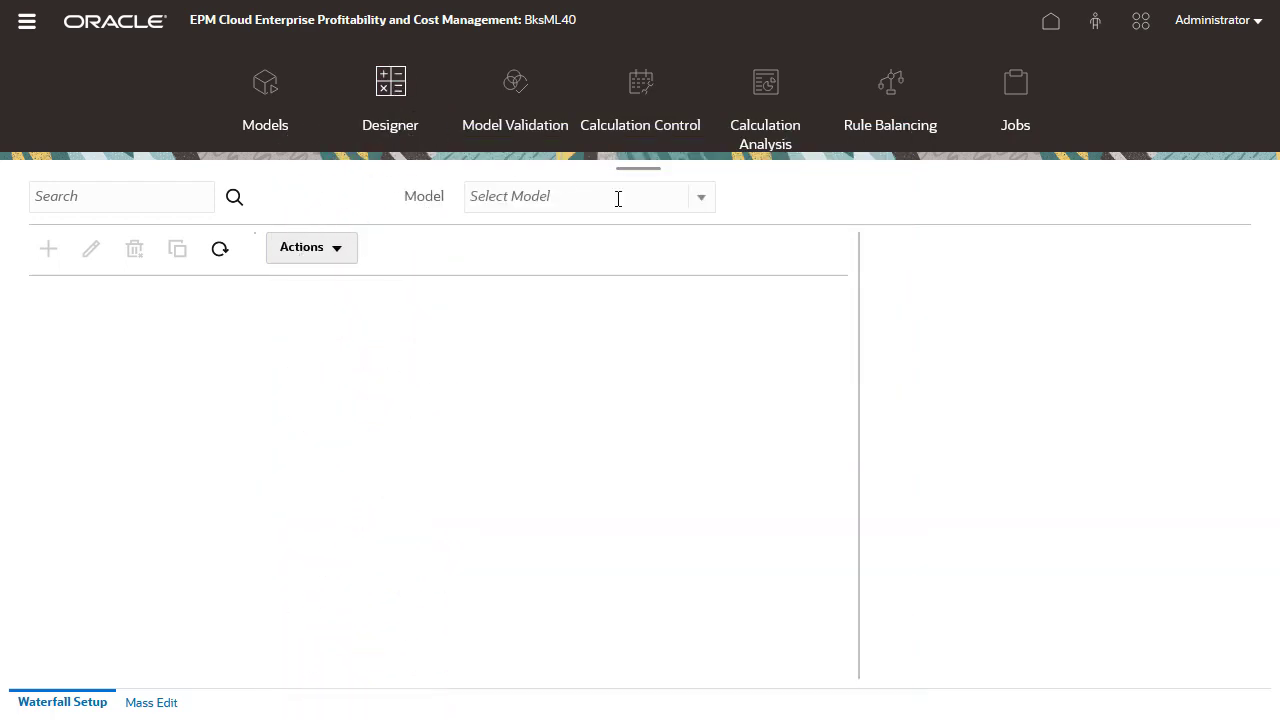
left_click(705, 208)
left_click(685, 229)
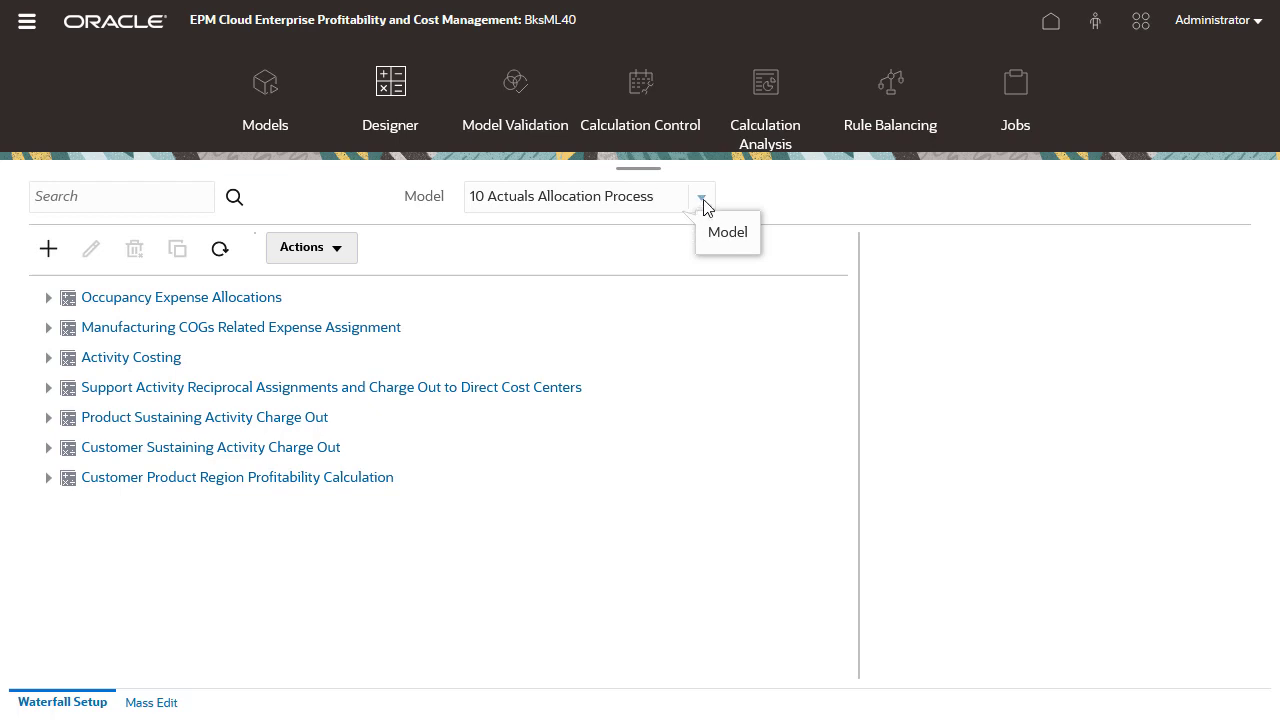
left_click(703, 203)
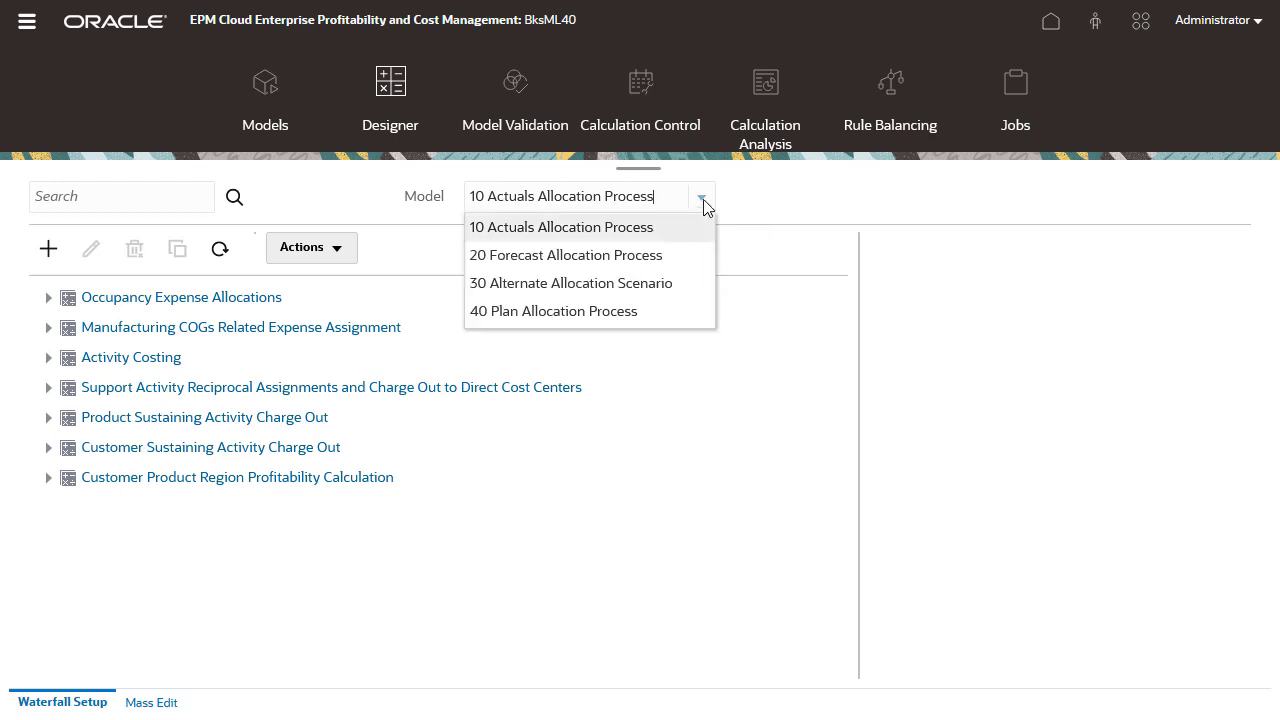
left_click(692, 311)
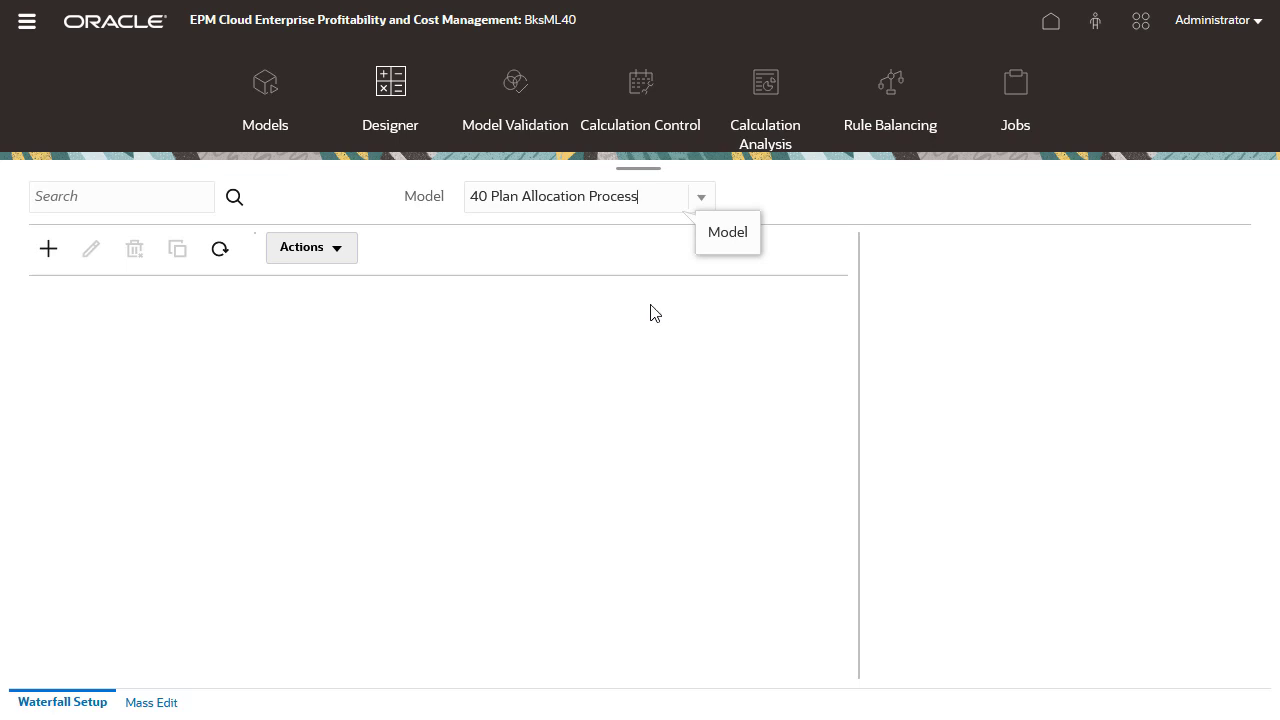
Start a new rule set named Occupancy Expense Allocations in the 40 Plan Allocation Process model
left_click(50, 253)
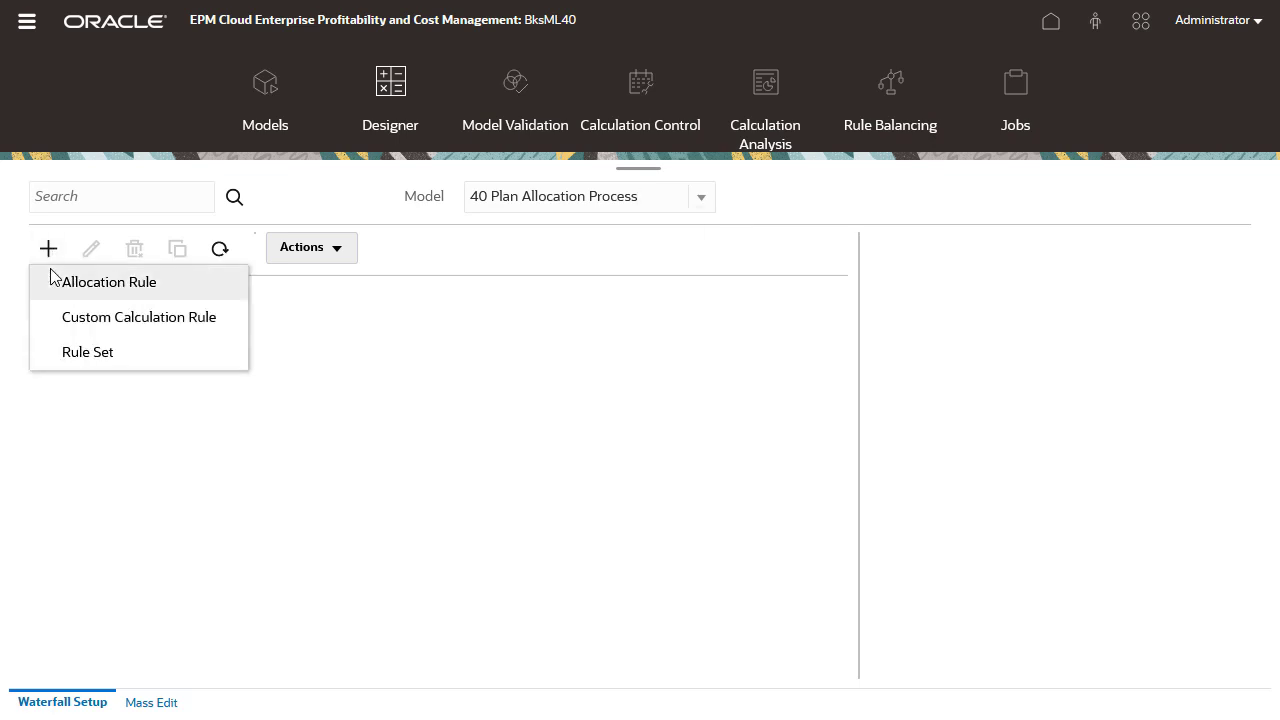
left_click(61, 358)
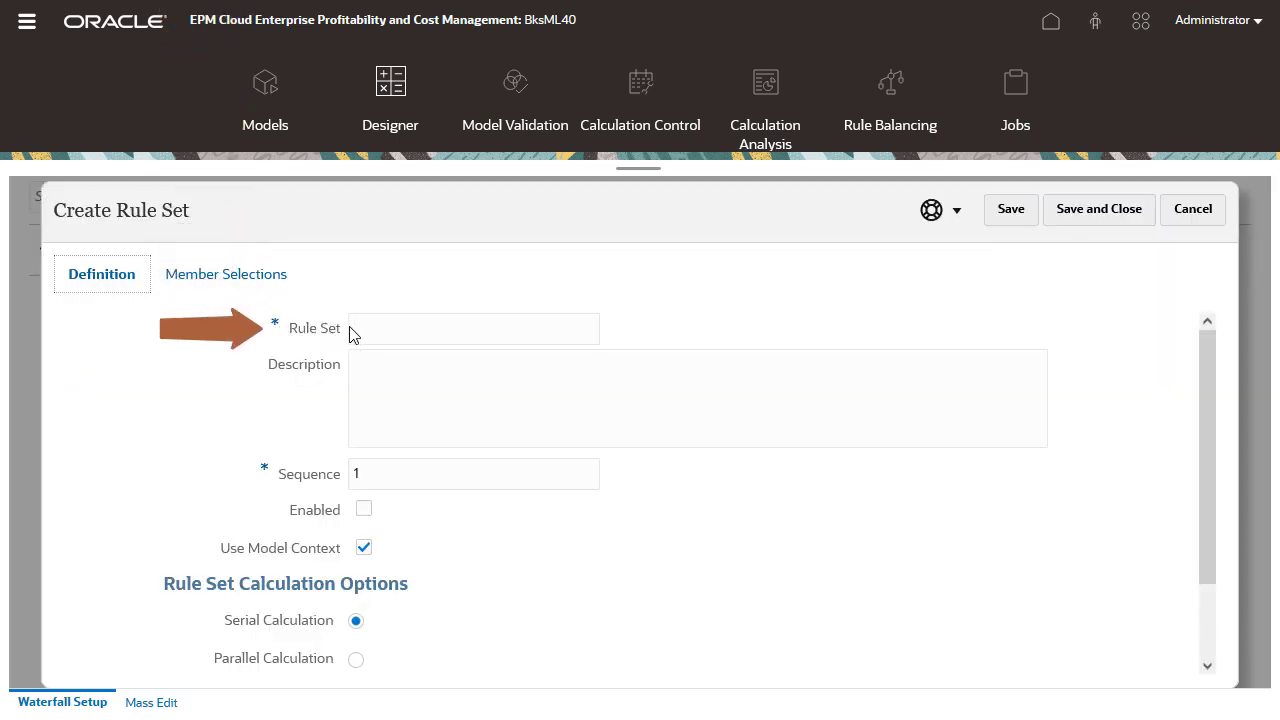
left_click(352, 328)
type("Occupancy Expense Allocations")
key("Tab")
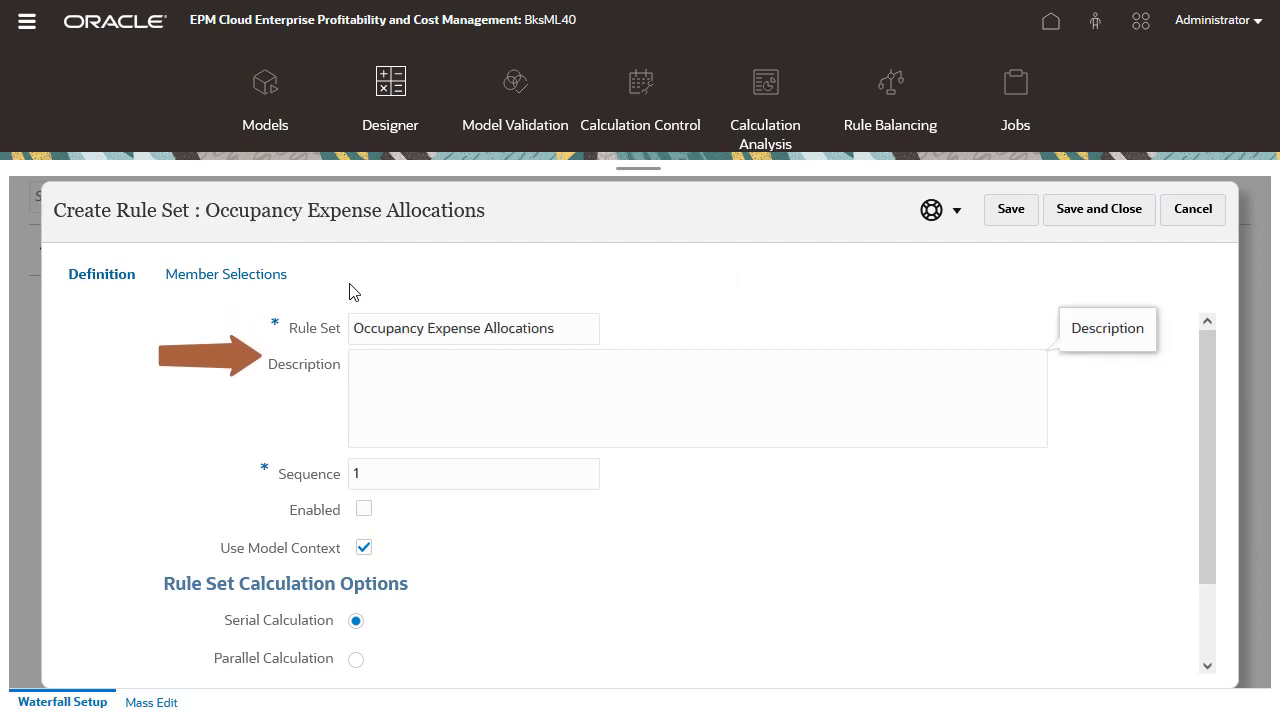
Describe the rule set as "Occupancy expenses are reassigned from cost centers where the expenses are paid to the cost centers that use the facilities." and enable it
type("Occupancy expenses are reassigned from cost centers where the expenses are paid to the cost centers that use the facilities.")
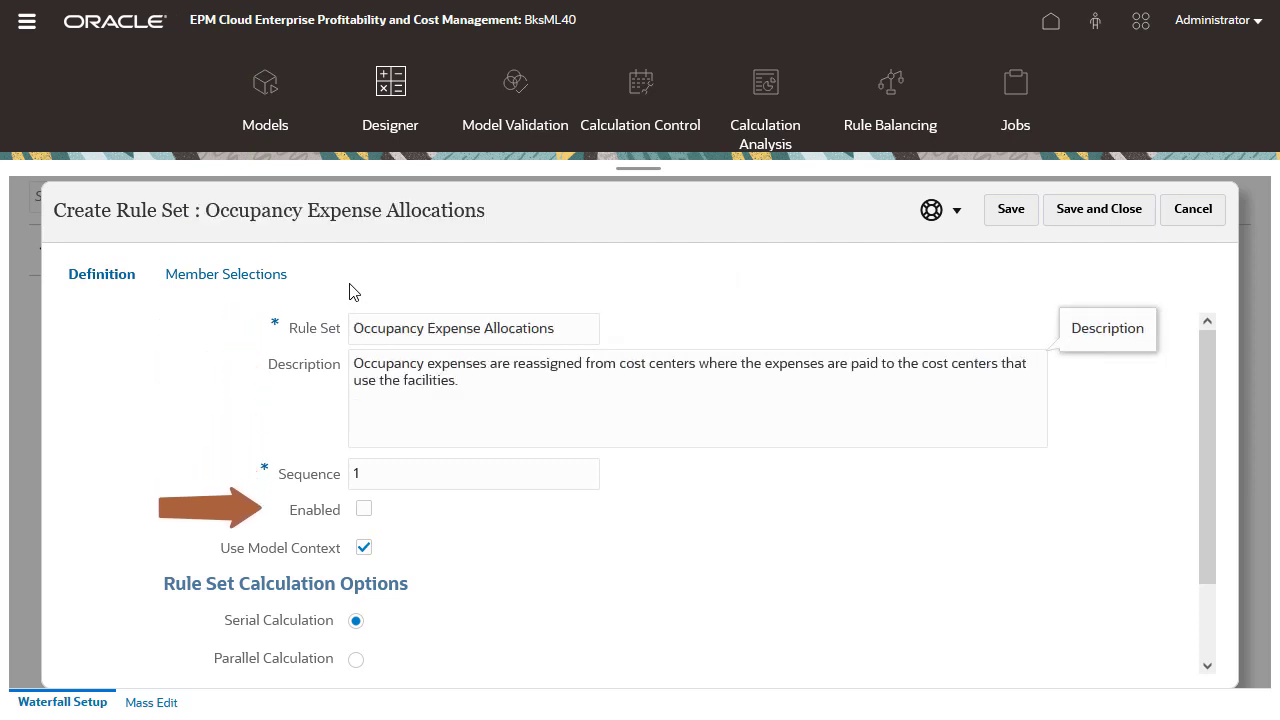
left_click(363, 509)
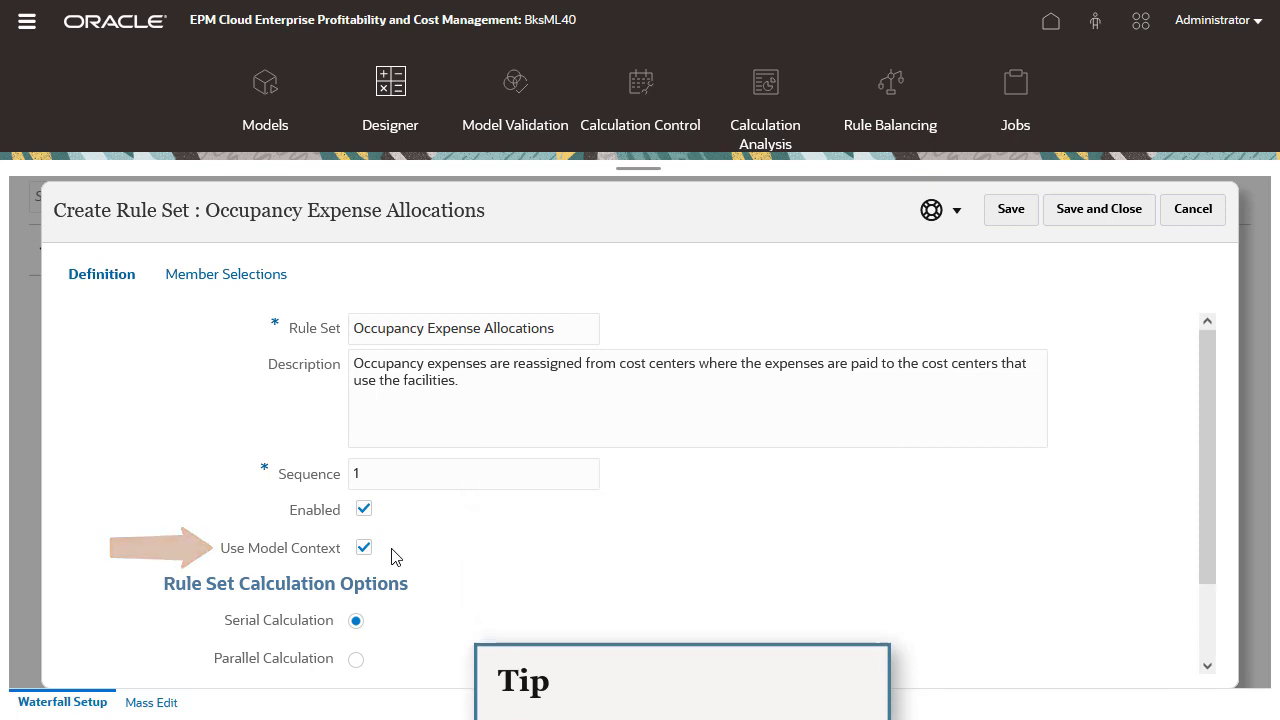
scroll(397, 556, "down", 2)
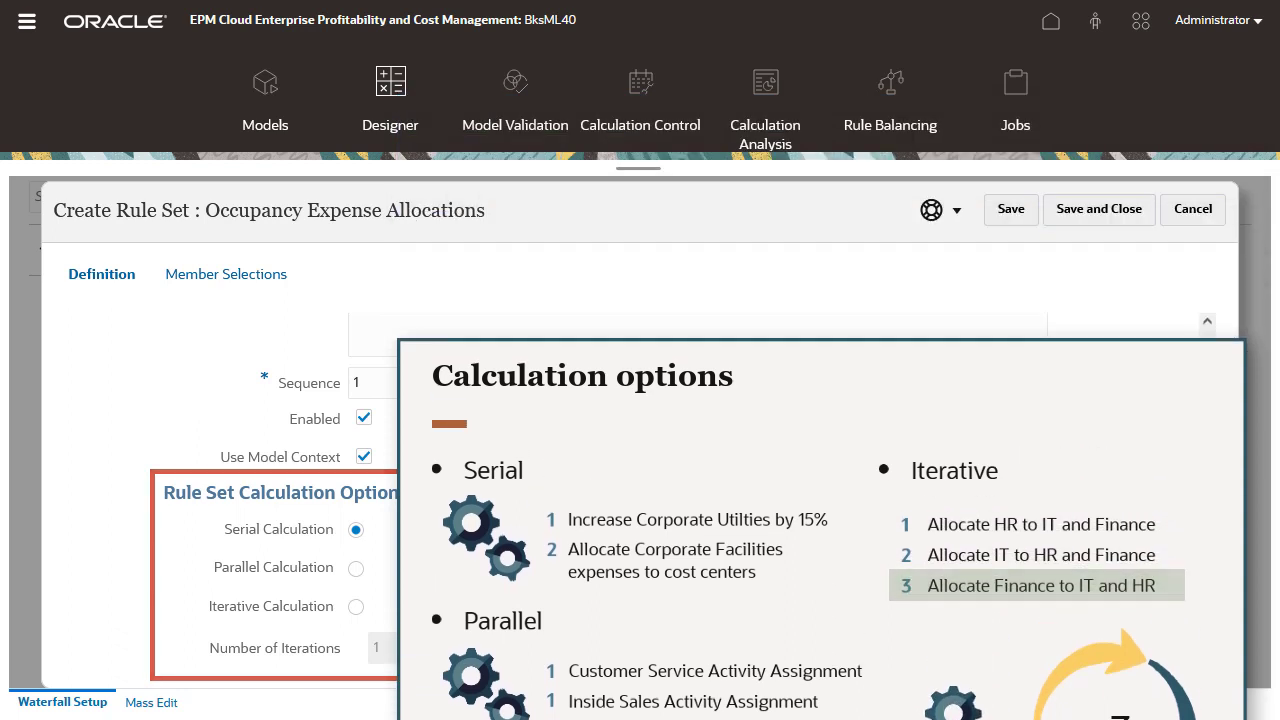
Add the Activity, Product and Customer dimensions to the rule set context
left_click(278, 283)
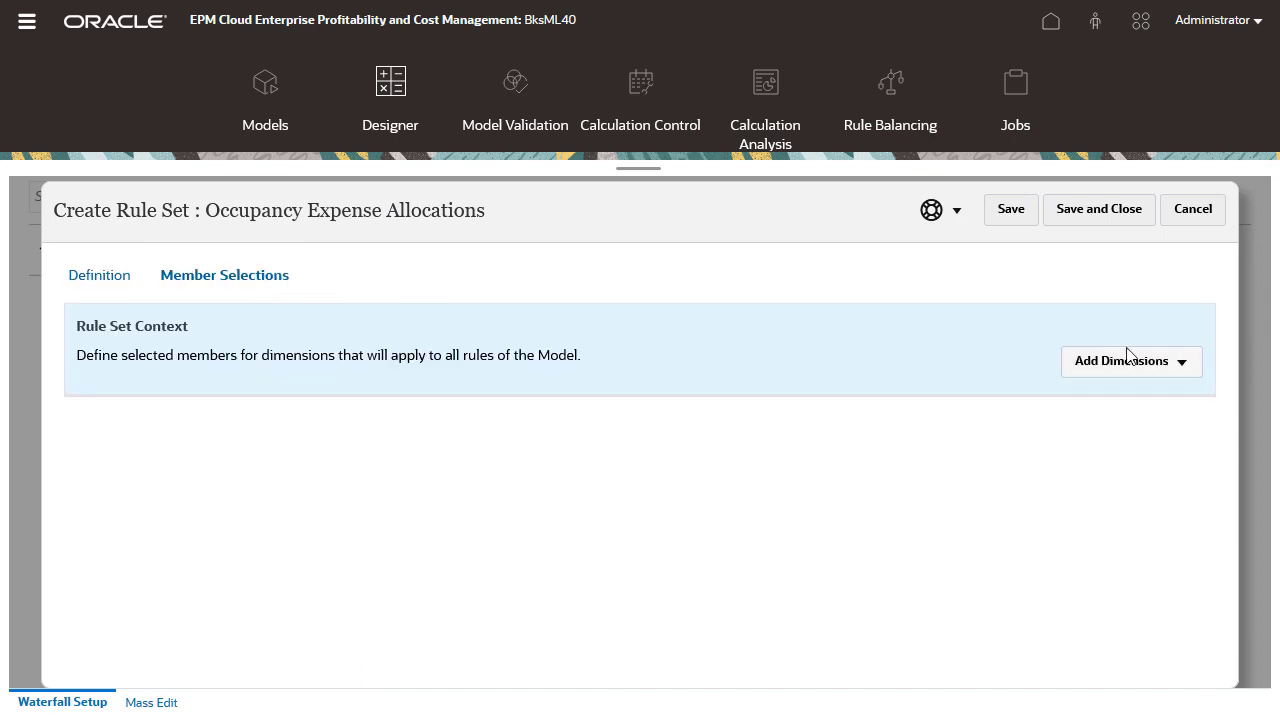
left_click(1170, 358)
left_click(1160, 483)
left_click(1175, 361)
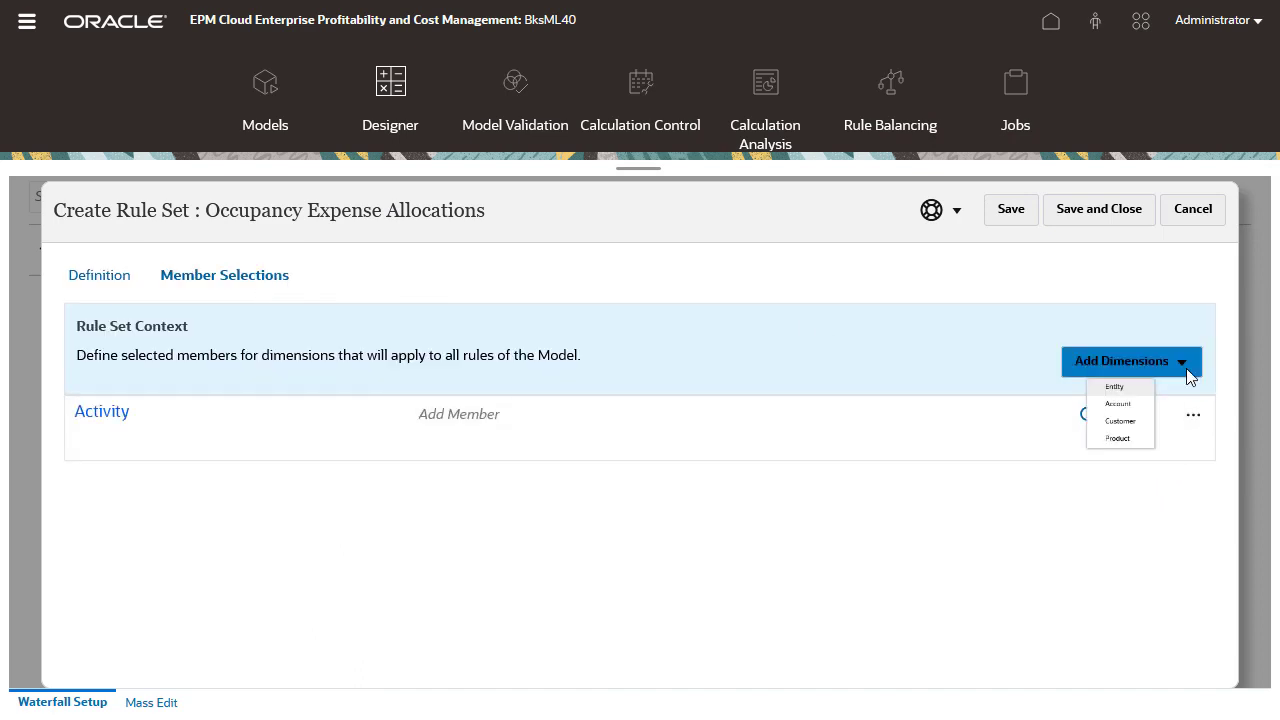
left_click(1140, 485)
left_click(1183, 366)
left_click(1125, 452)
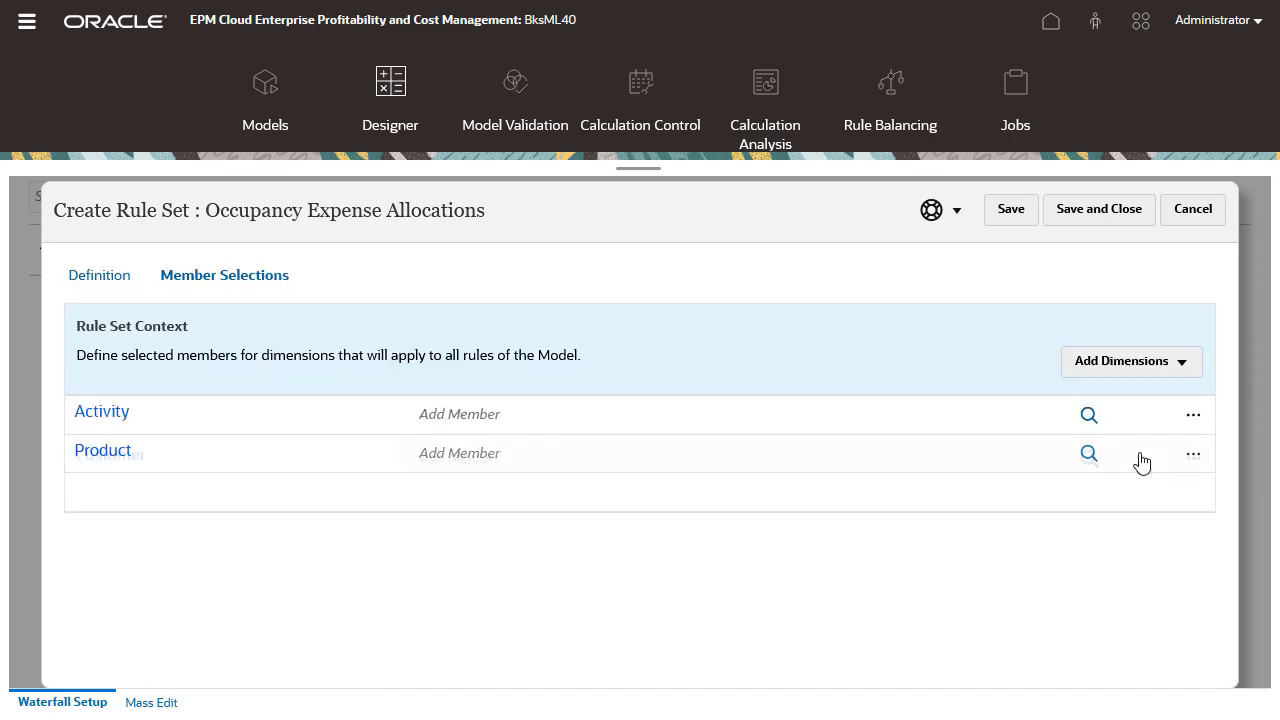
Assign the No Activity, No Product and No Customer members to their dimensions in the rule set context, then save and close the rule set
left_click(1089, 416)
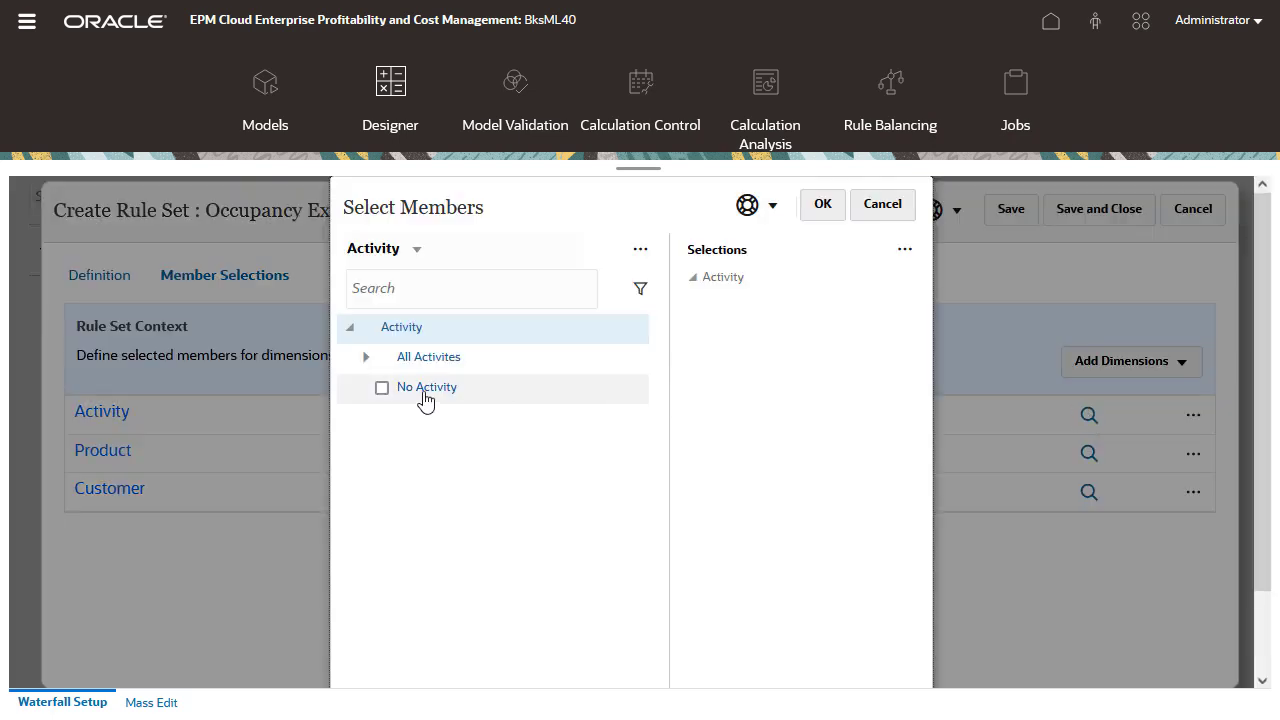
left_click(382, 388)
left_click(819, 205)
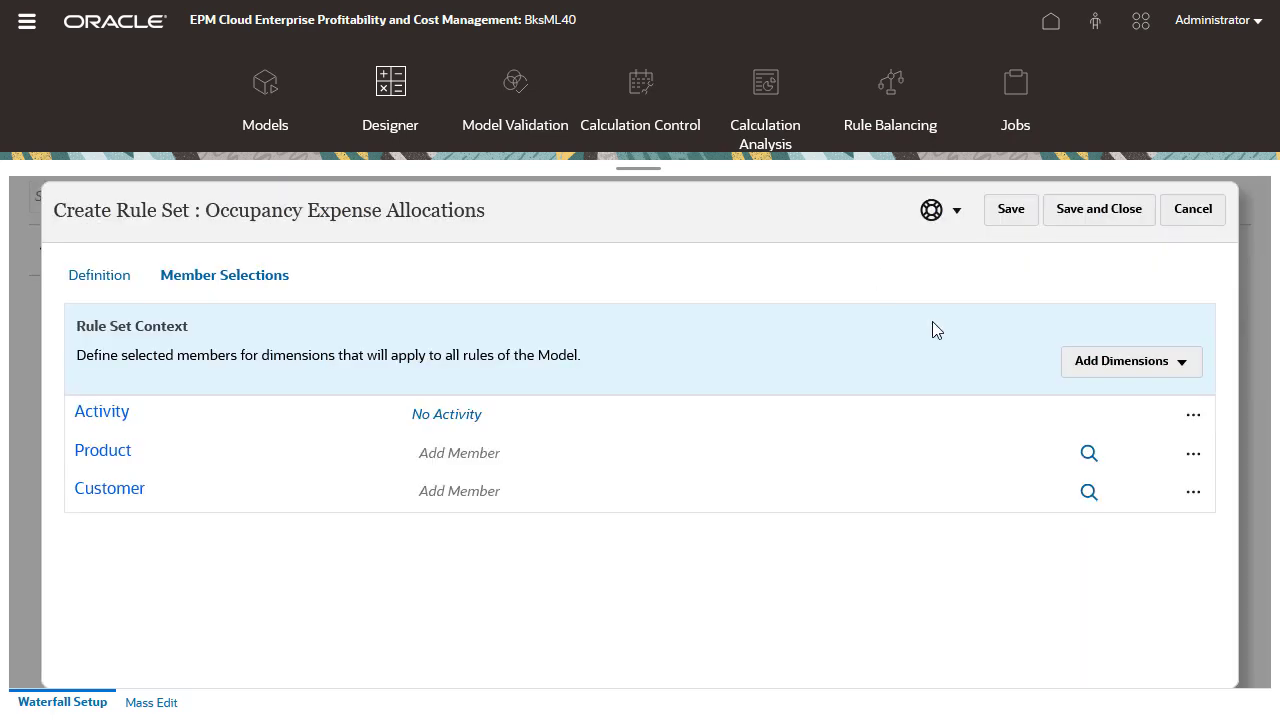
left_click(1089, 455)
left_click(382, 388)
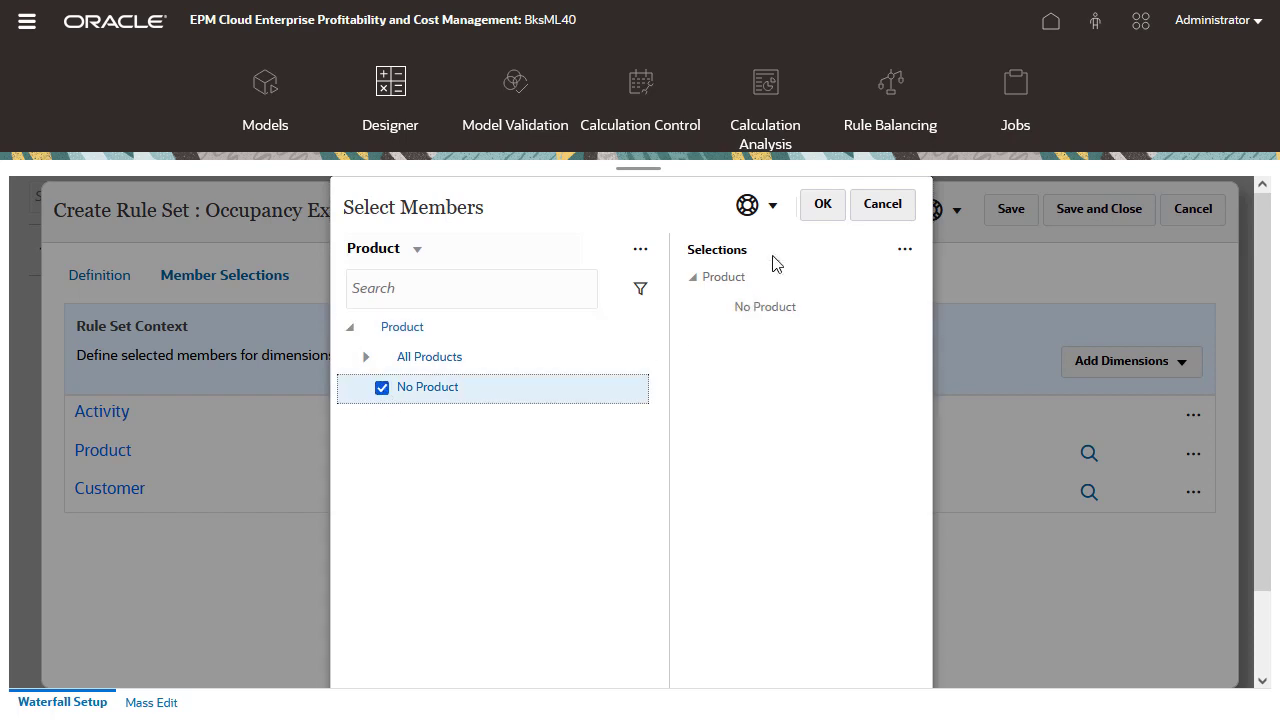
left_click(815, 208)
left_click(1089, 492)
left_click(382, 388)
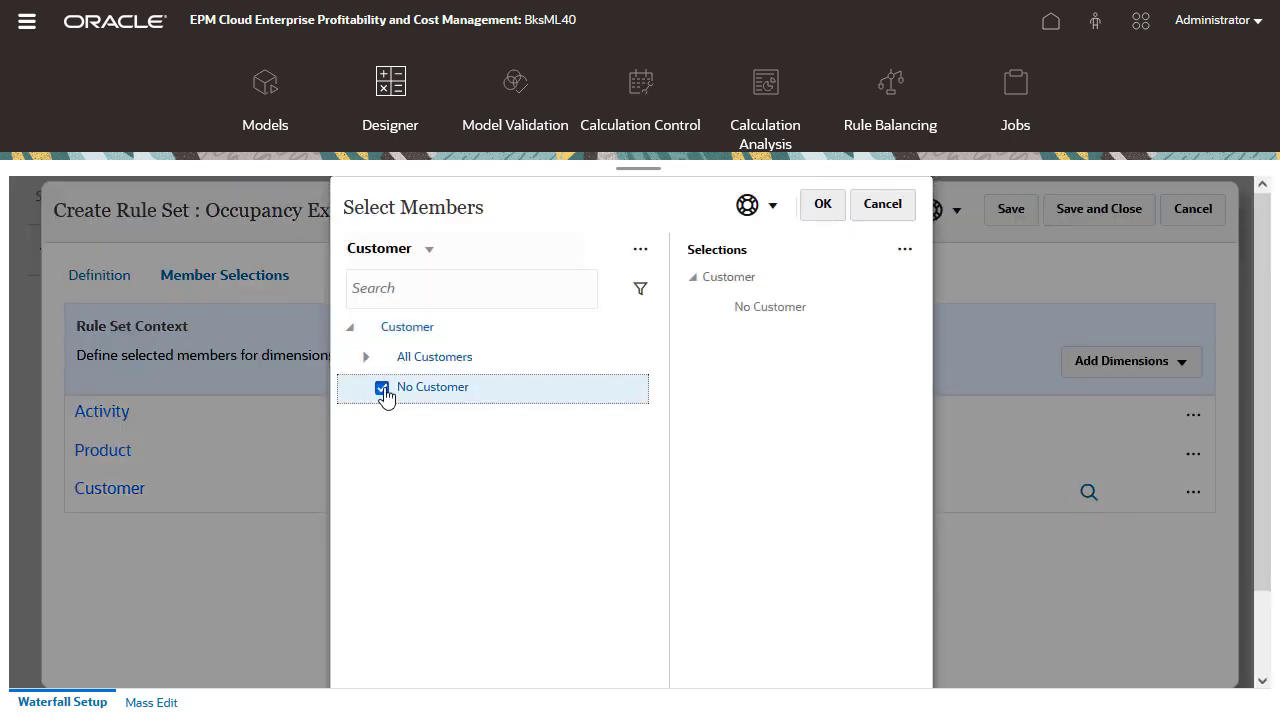
left_click(822, 214)
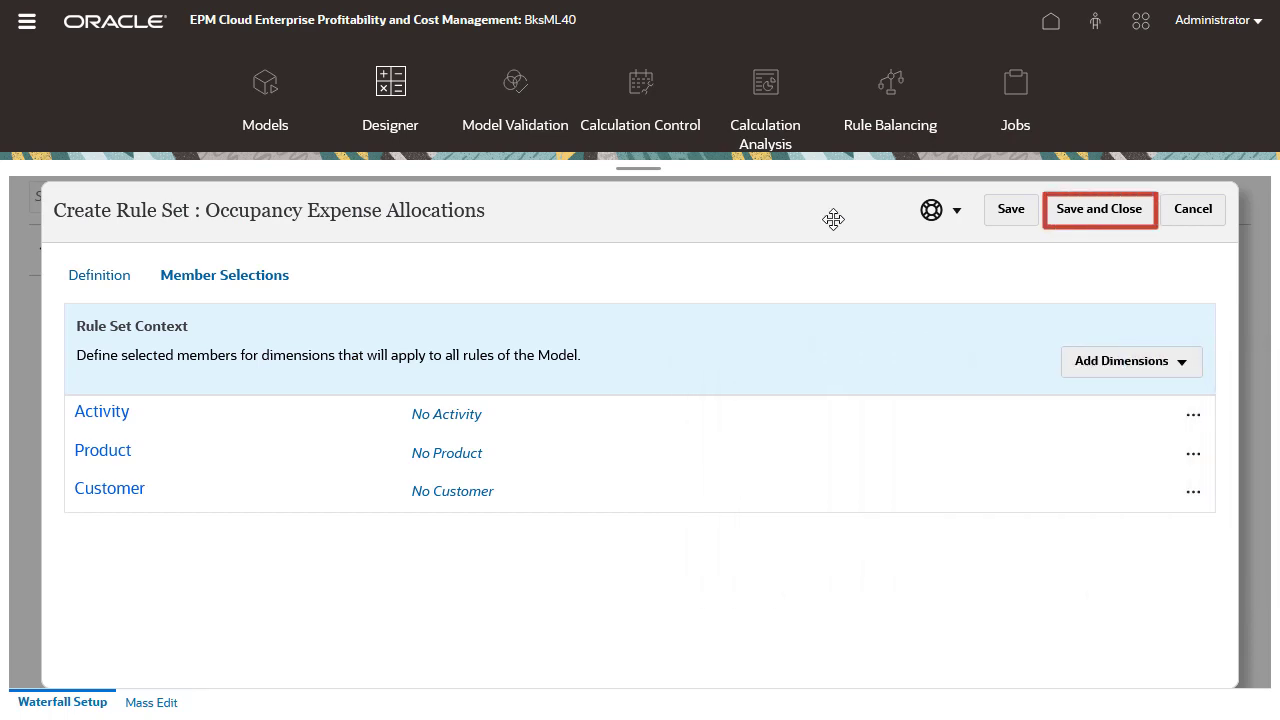
left_click(1083, 219)
left_click(721, 486)
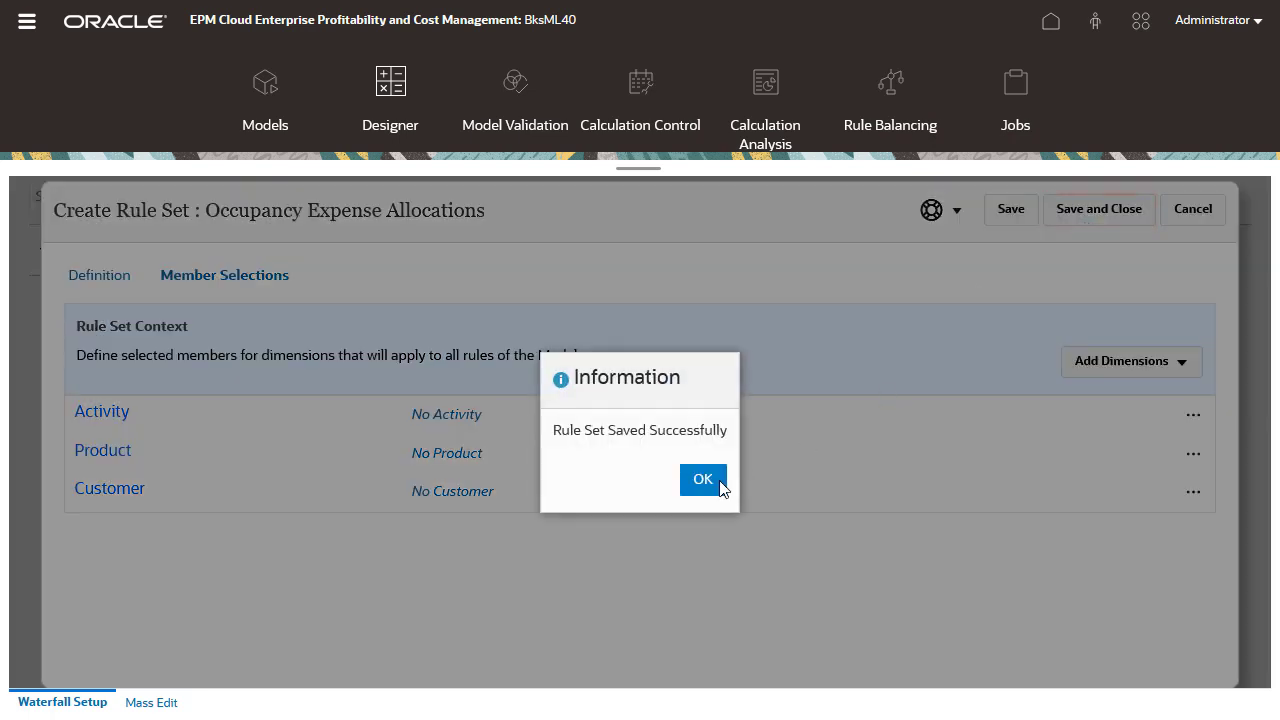
Under Occupancy Expense Allocations, add the enabled allocation rule Rent and Utilities Reassignment, describing Corporate rent and utility expense reassignment to business function cost centers by square feet
left_click(285, 299)
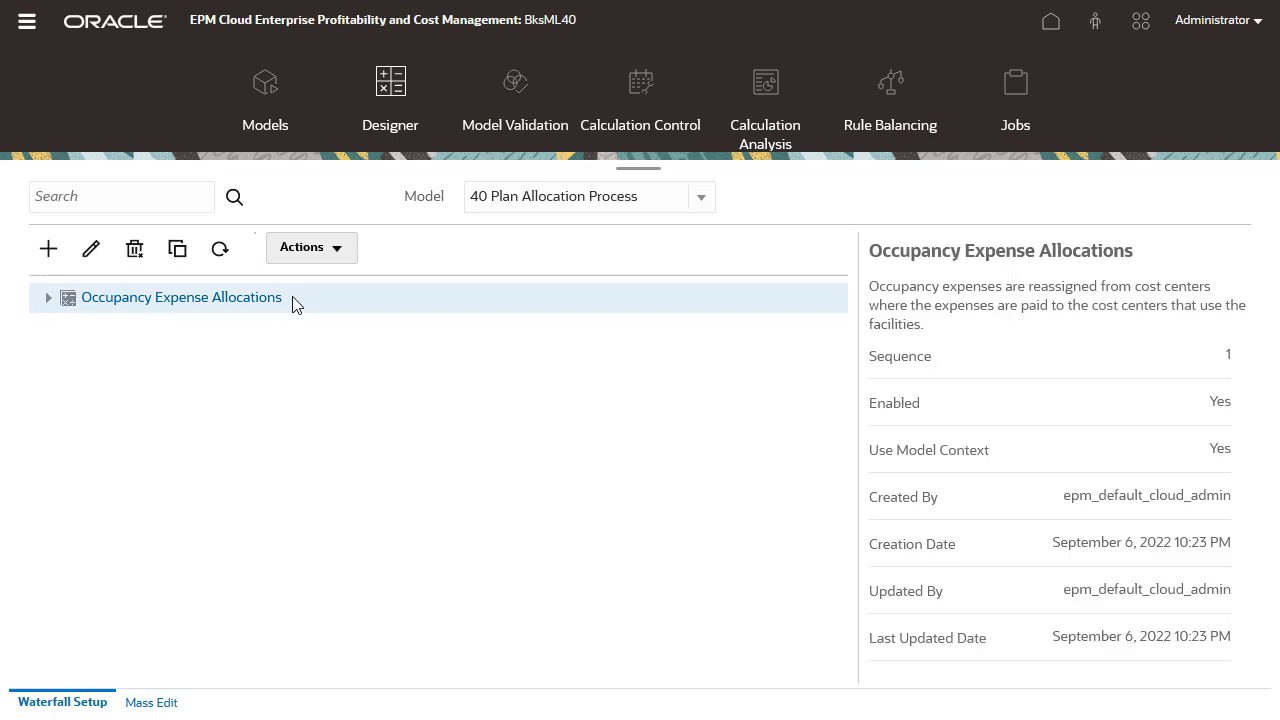
left_click(48, 250)
left_click(50, 284)
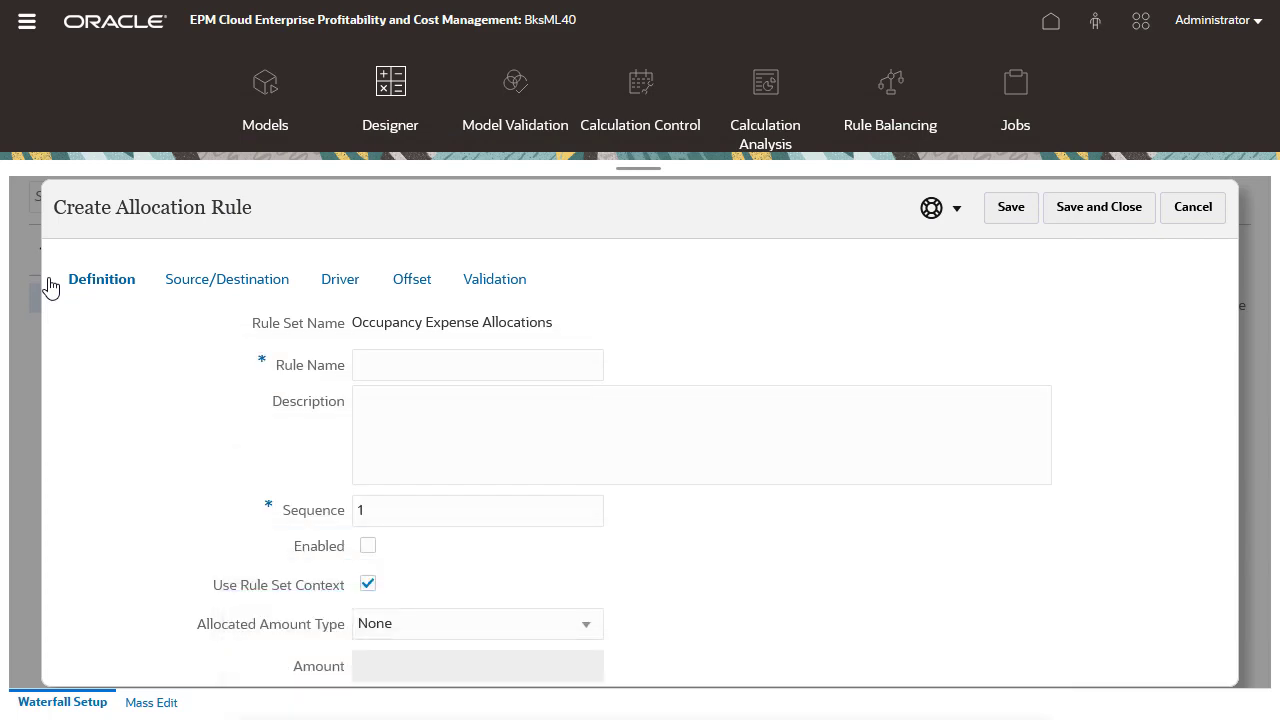
type("Rent and Utilities Reassignment")
key("Tab")
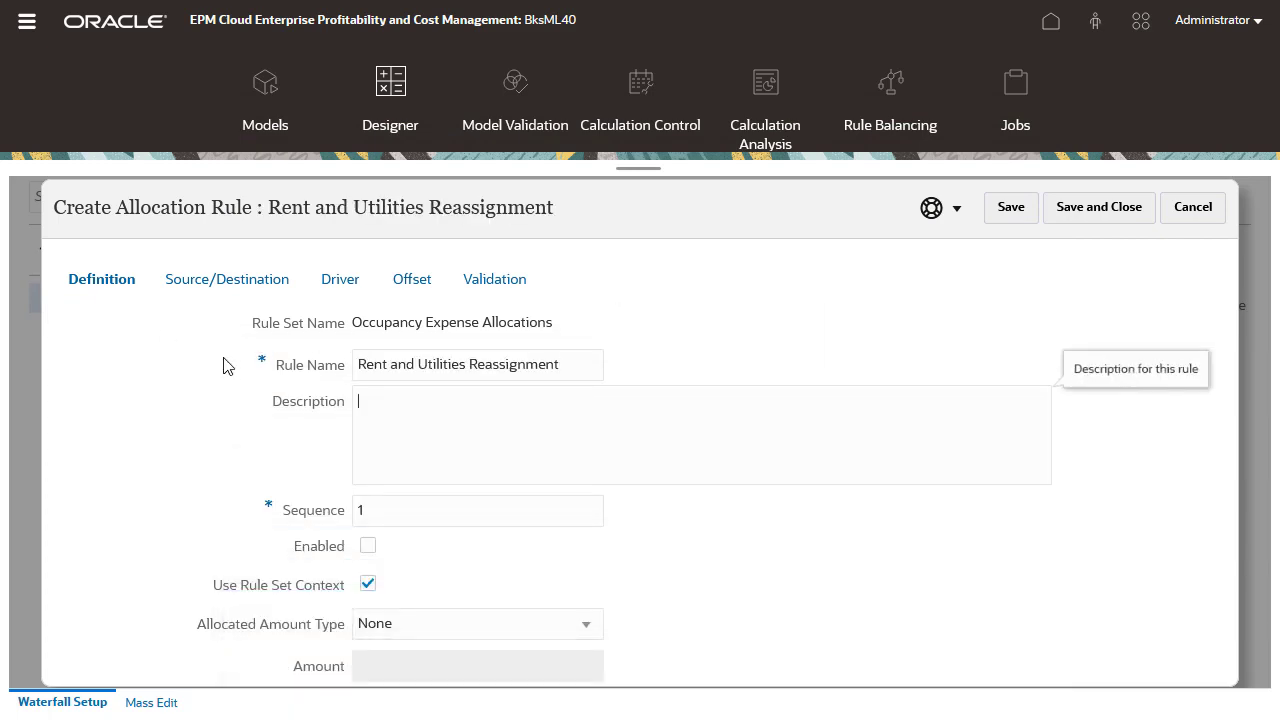
type("Rent and utility expenses are reassigned from the Corporate cost center to the business function cost centers. A driver based on the square feet of each building used by each cost center is used to apportion the expenses.")
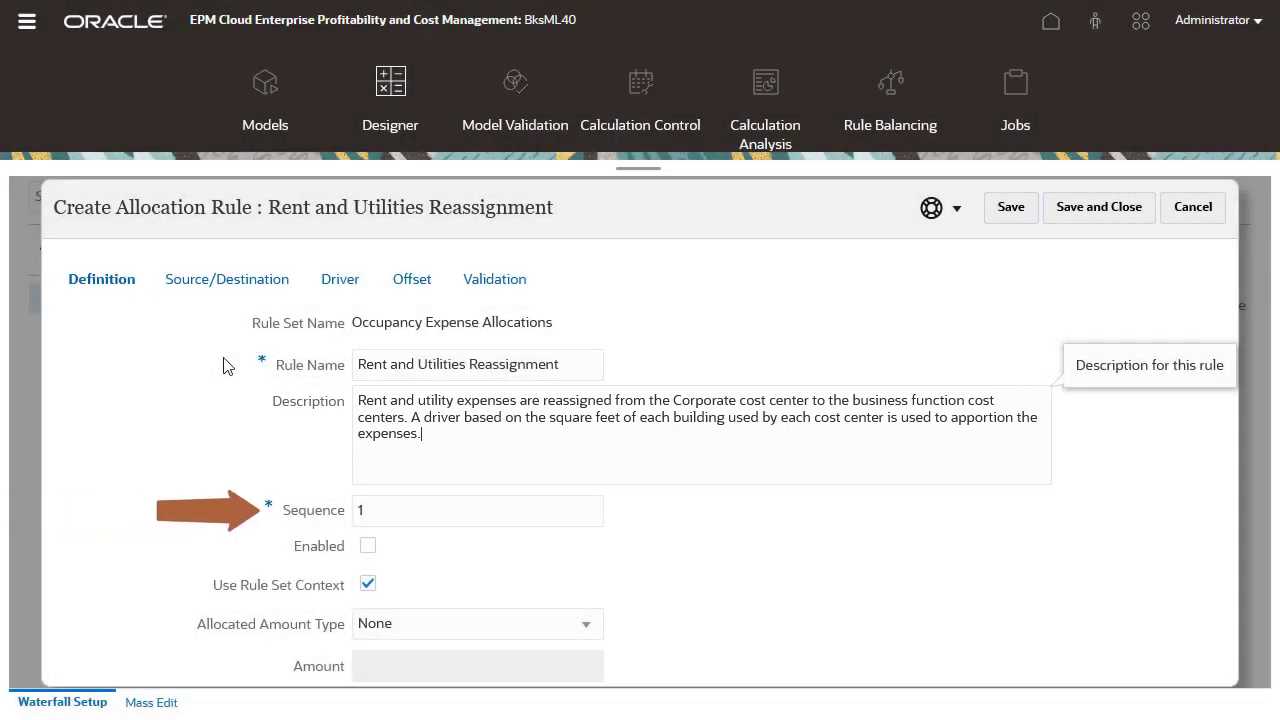
left_click(368, 547)
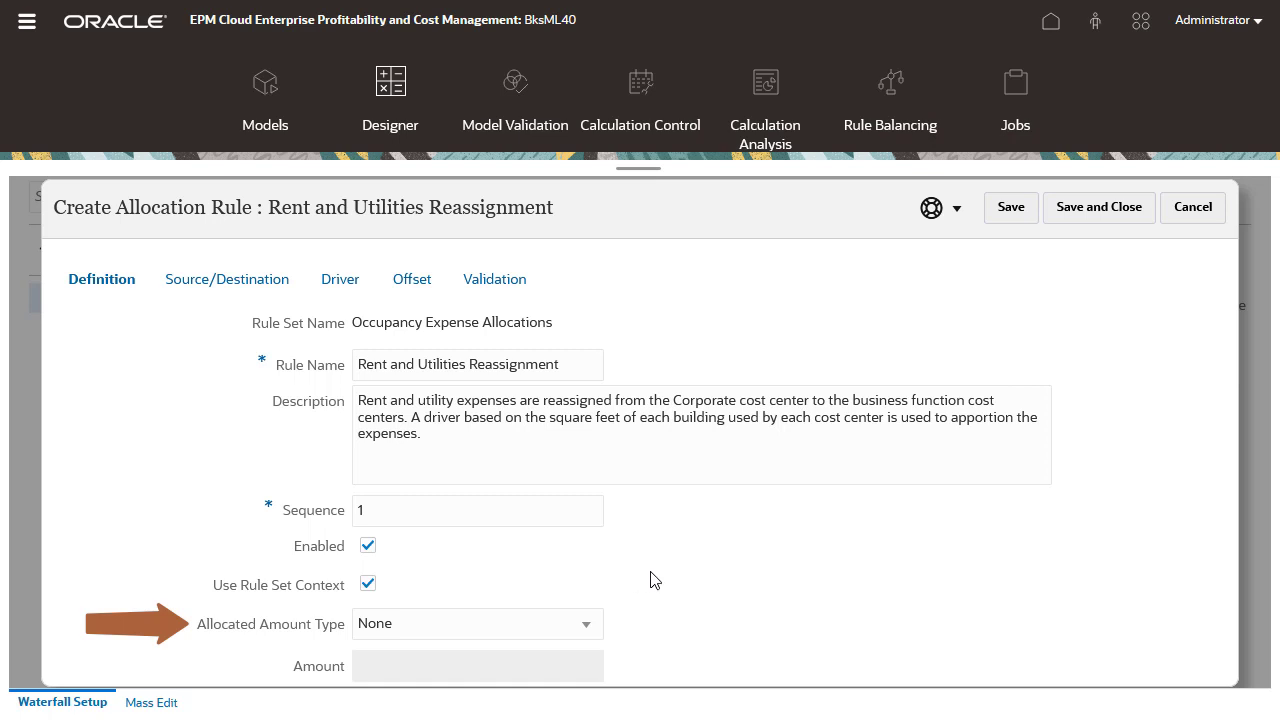
left_click(587, 625)
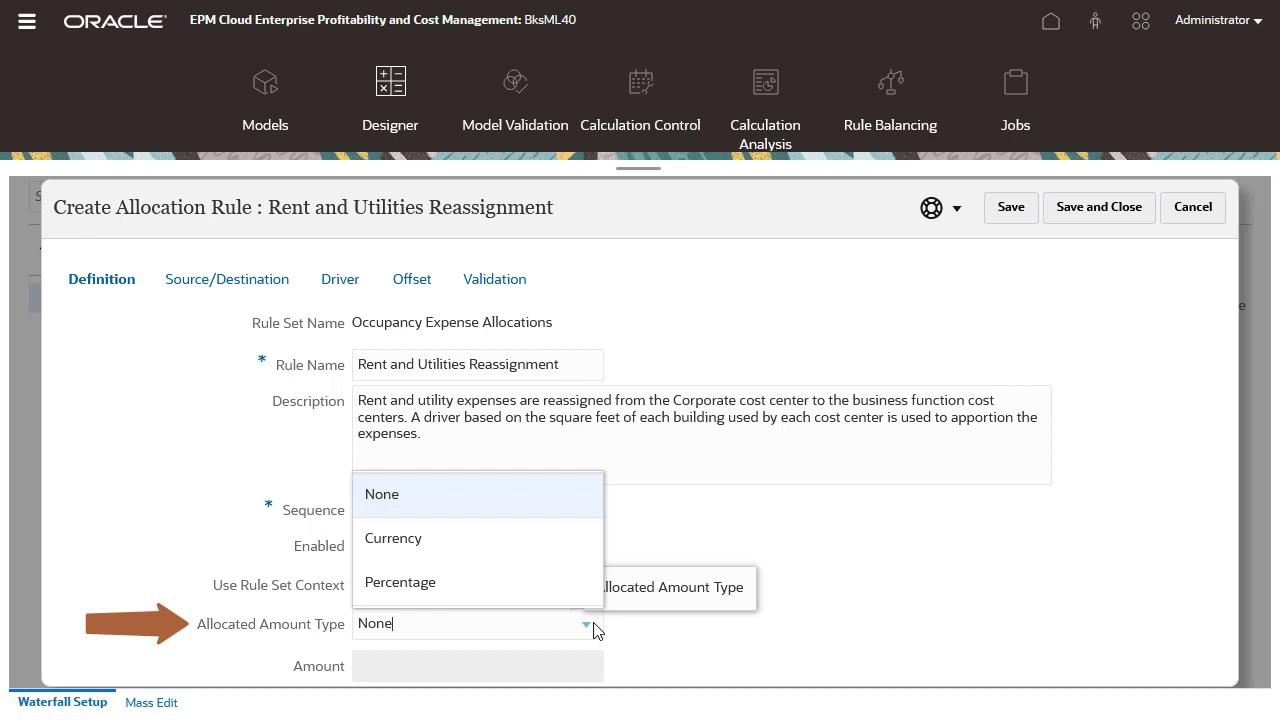
left_click(571, 597)
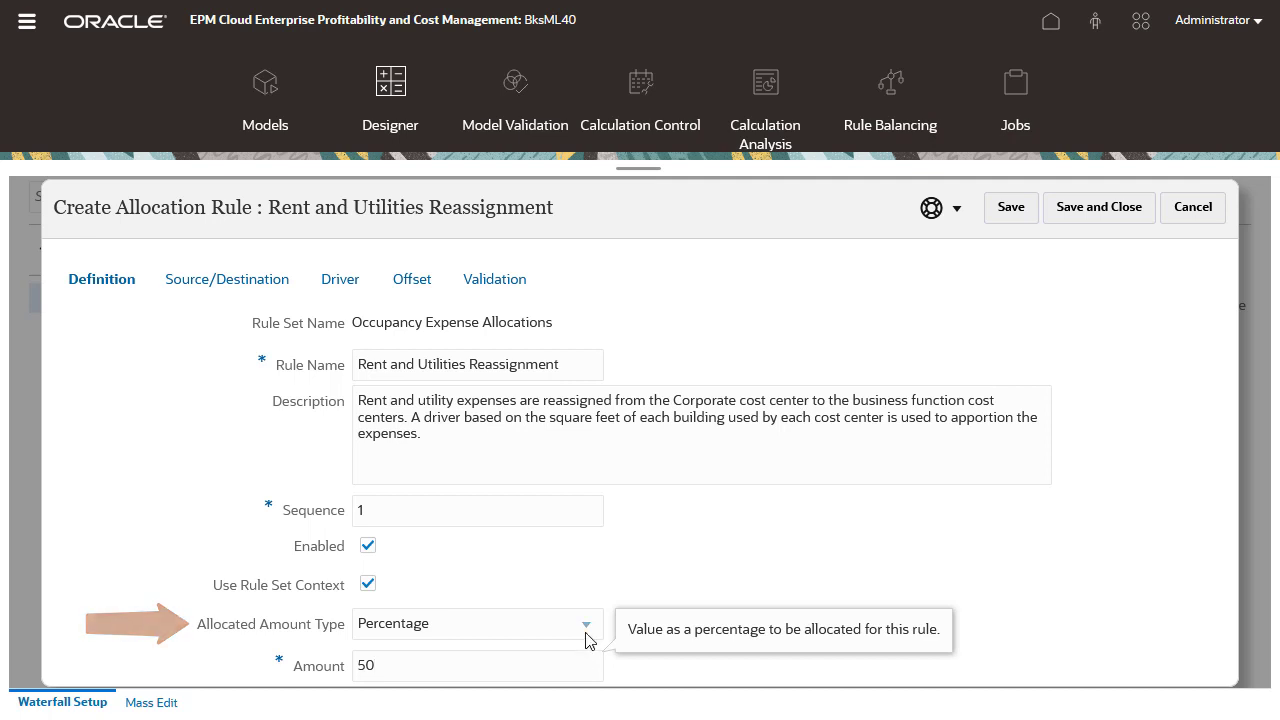
left_click(586, 625)
left_click(520, 505)
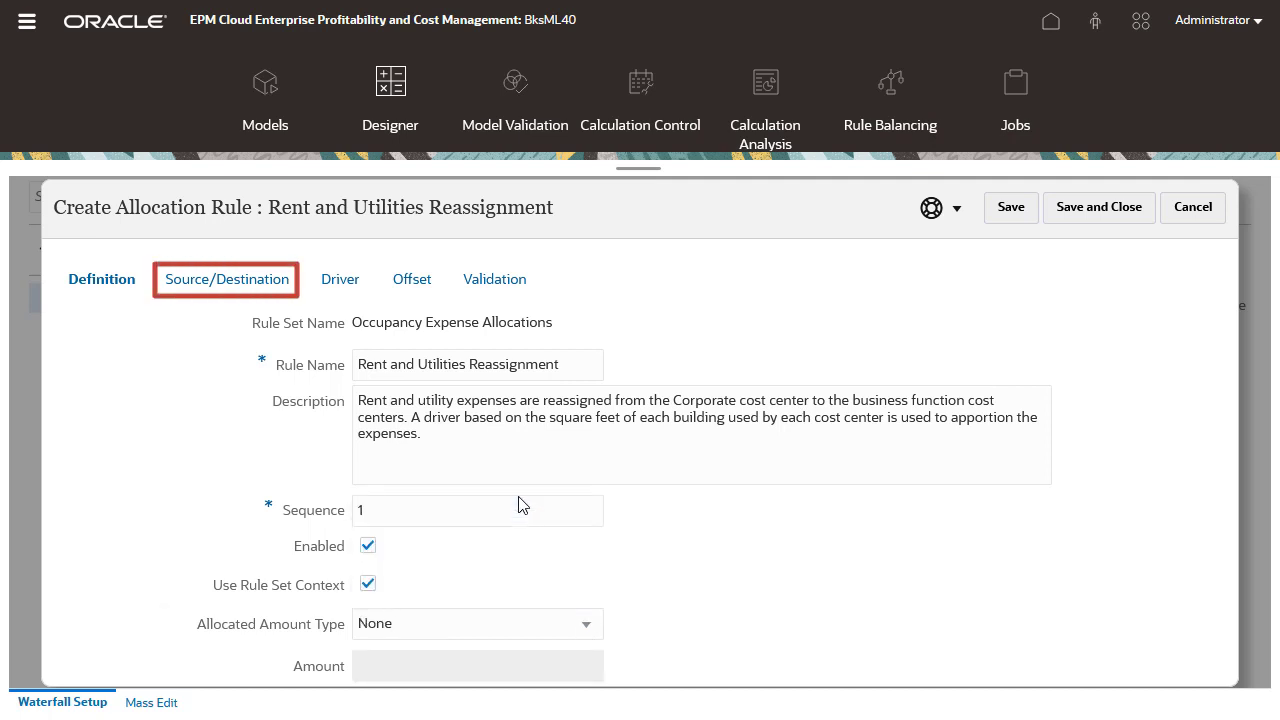
Set the allocation rule's source Entity to the Corporate member under All Entities
left_click(282, 286)
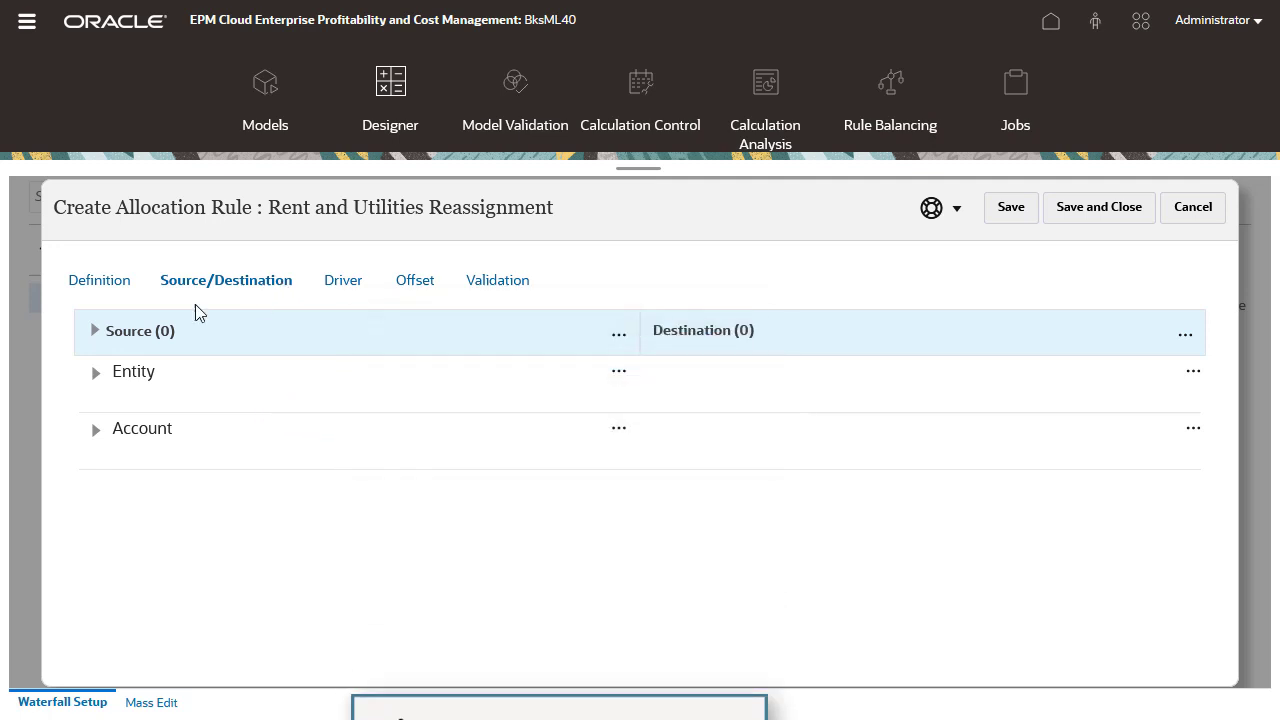
left_click(98, 376)
left_click(143, 421)
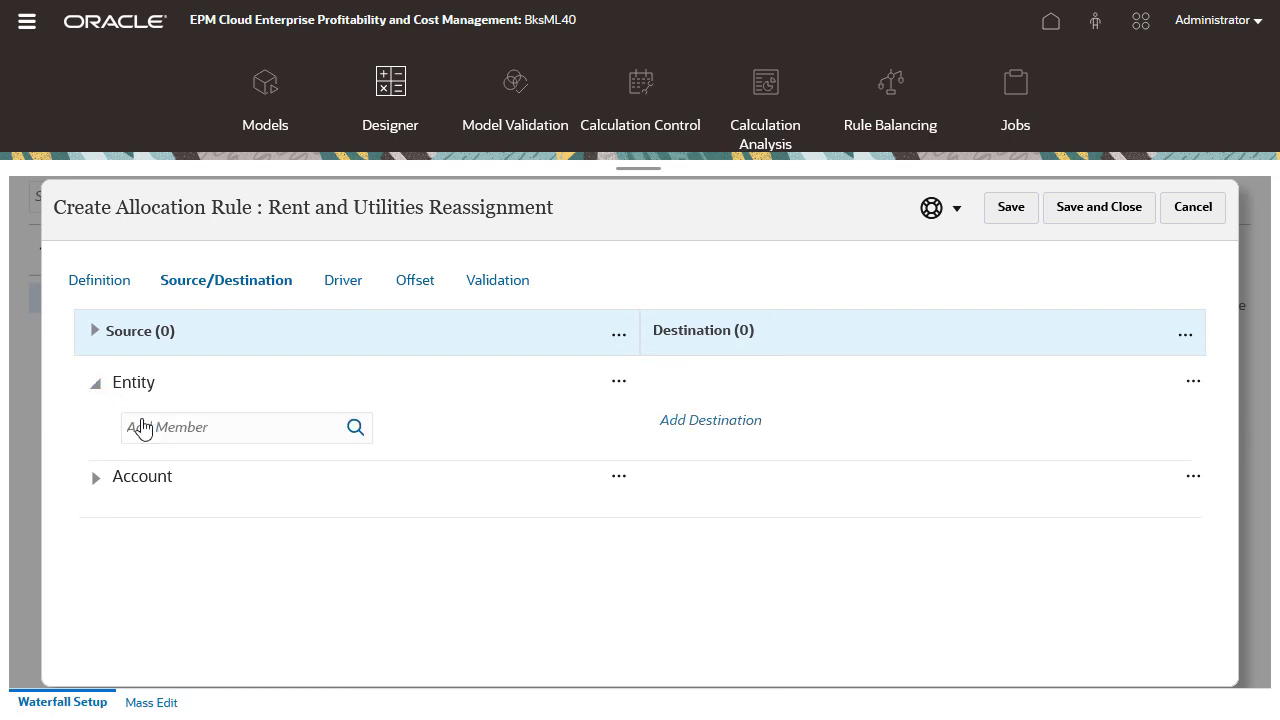
left_click(353, 430)
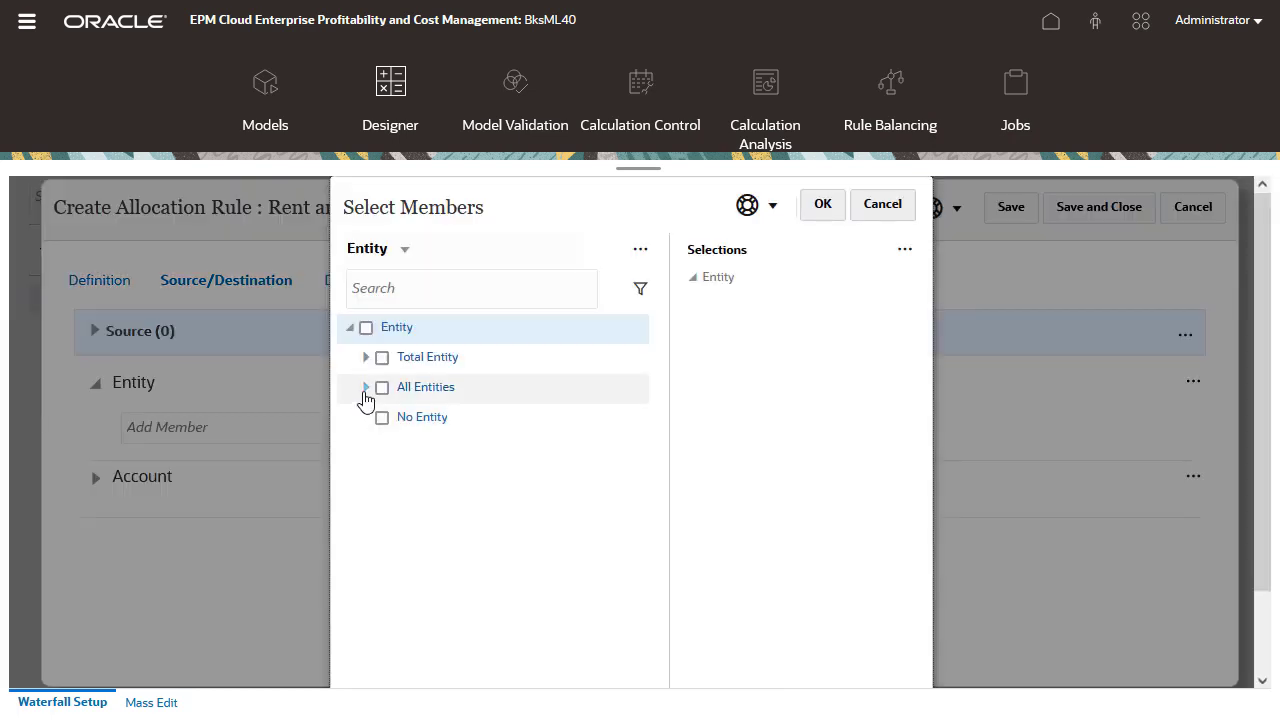
left_click(366, 388)
left_click(398, 418)
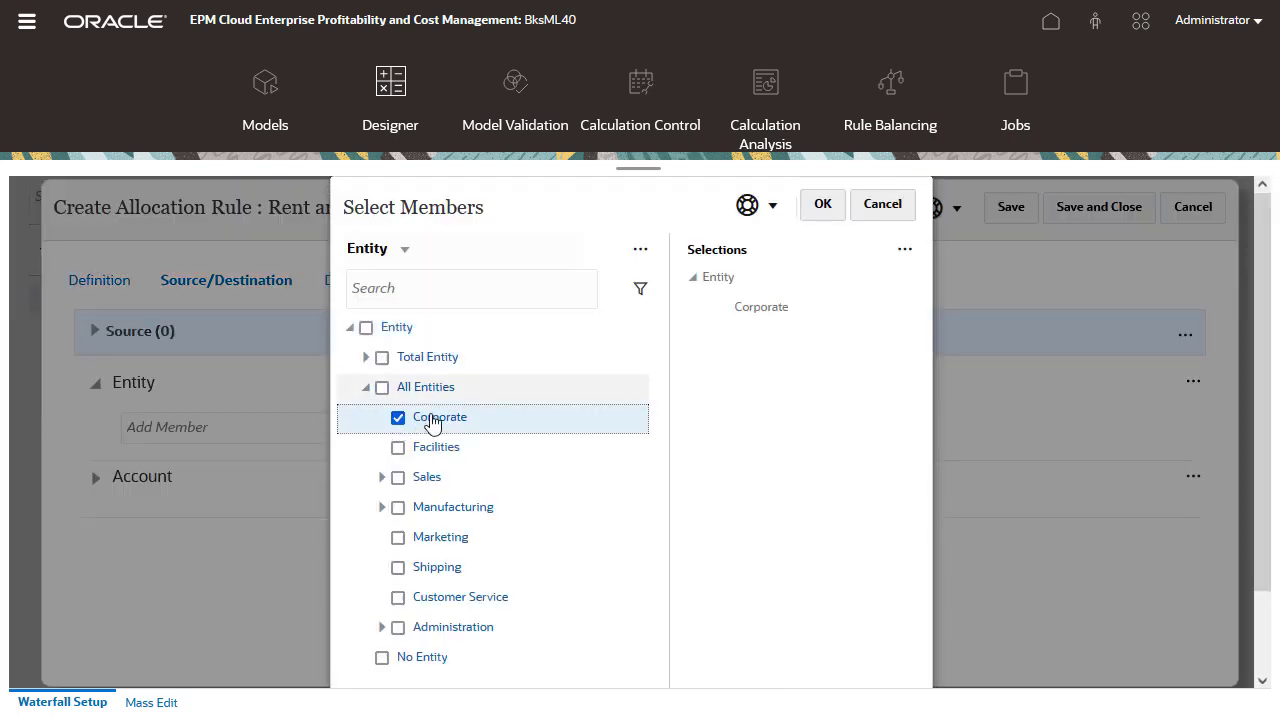
left_click(812, 208)
Set the allocation rule's source Account to Facilities Expenses, found under Operating Expenses
left_click(98, 510)
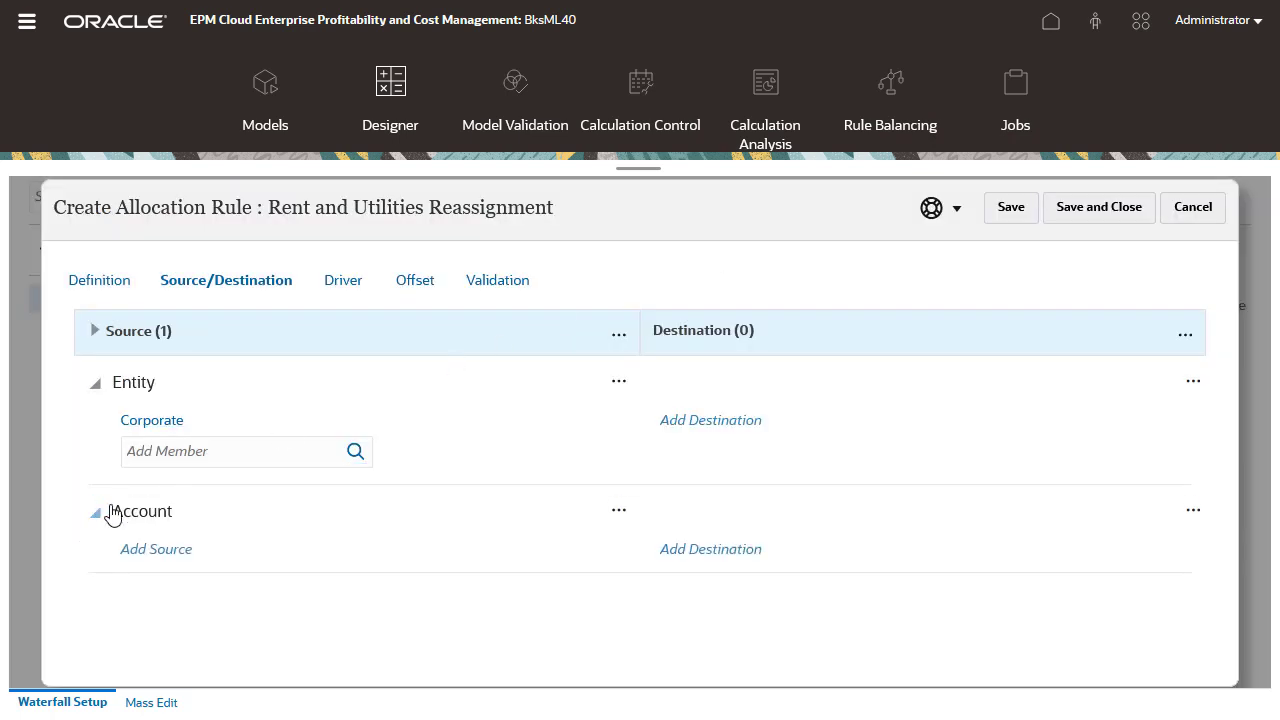
left_click(152, 550)
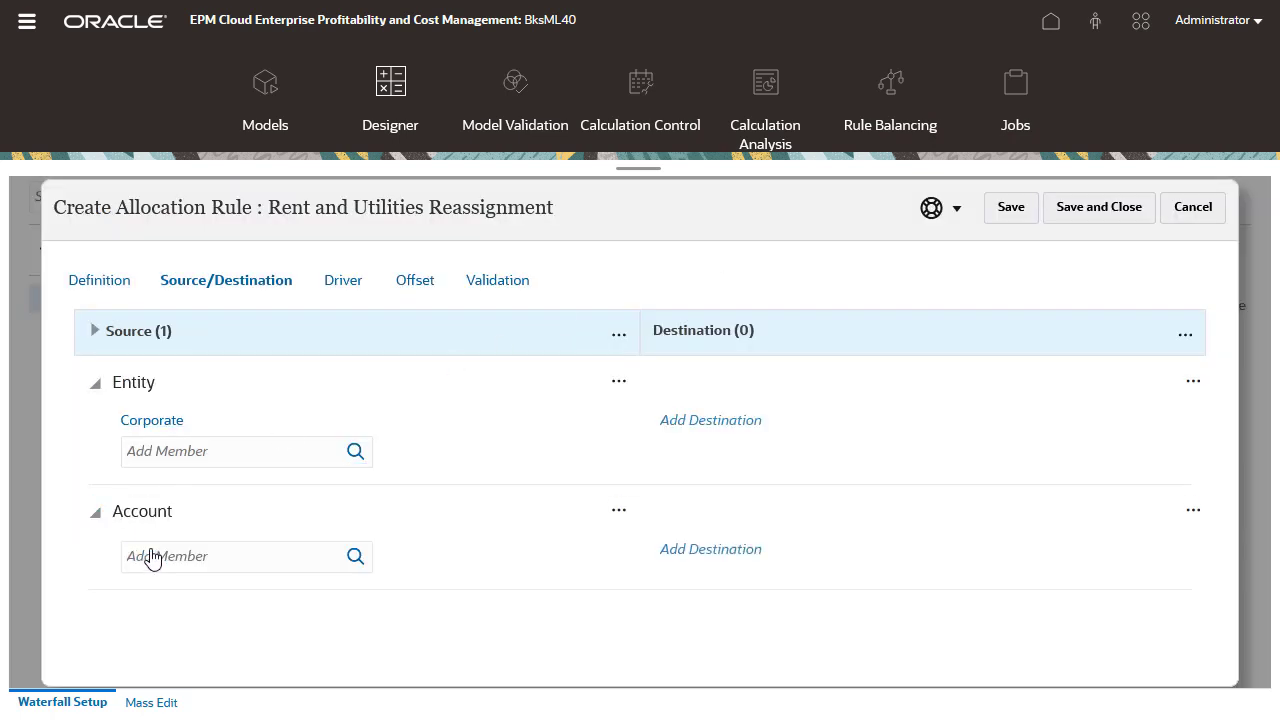
left_click(354, 558)
left_click(366, 386)
left_click(383, 418)
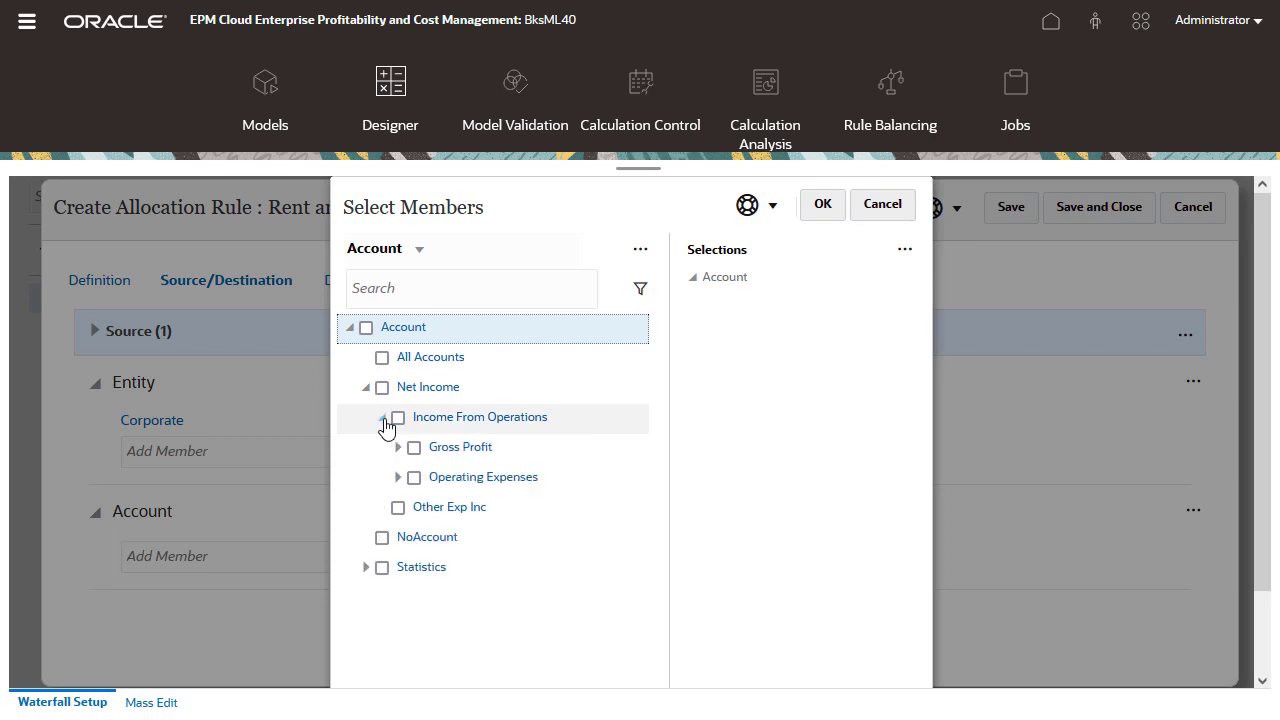
left_click(398, 477)
left_click(414, 537)
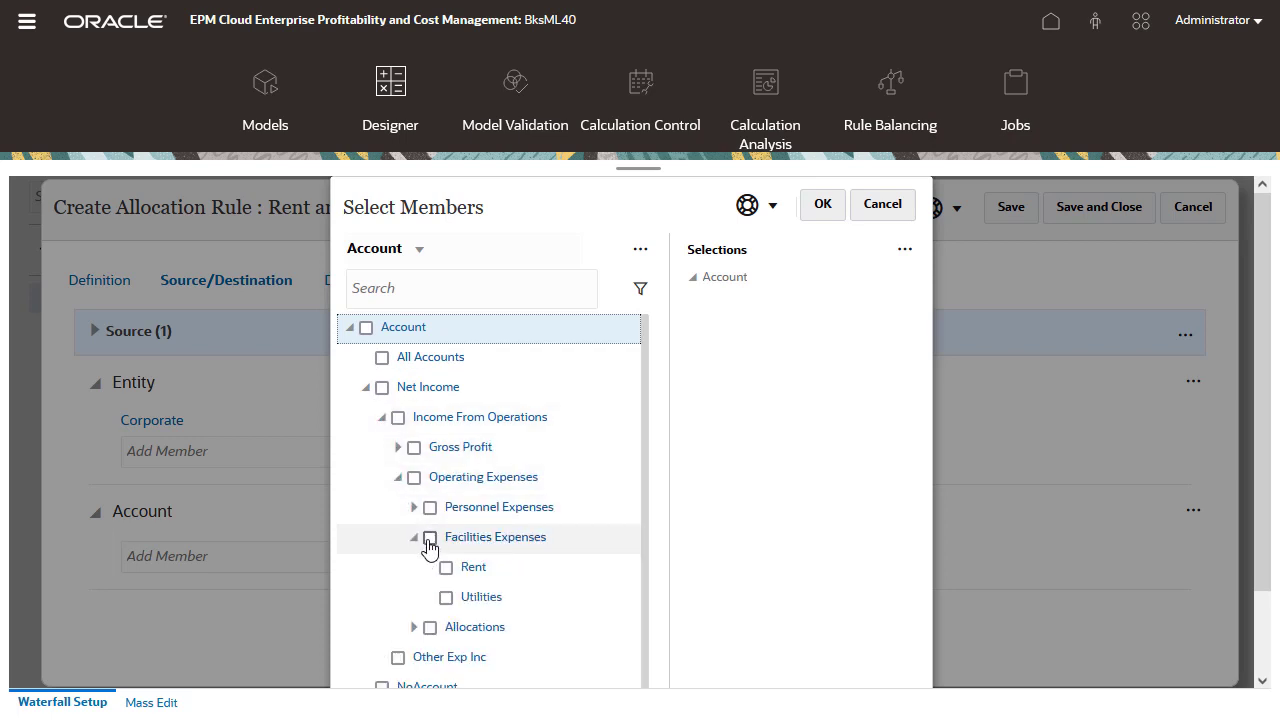
left_click(430, 538)
left_click(823, 204)
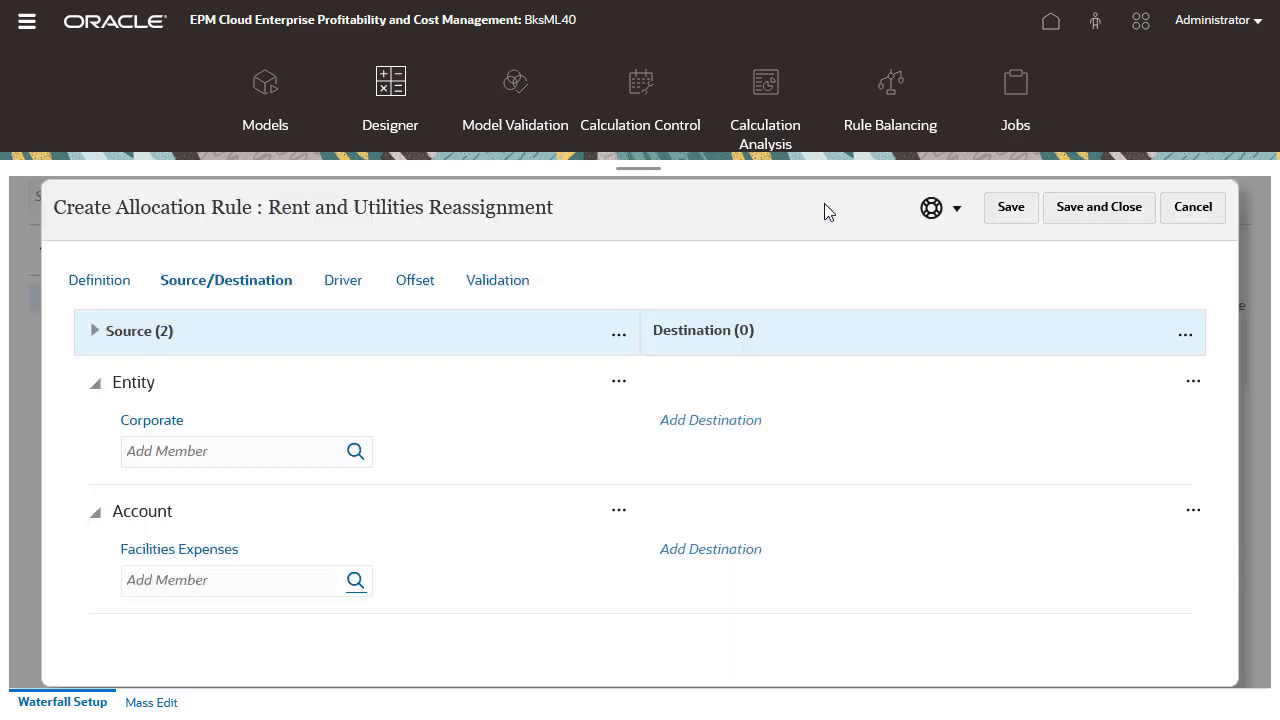
Add Facilities, Sales, Manufacturing, Marketing, Shipping, Customer Service and Administration as the rule's destination Entity members
left_click(728, 421)
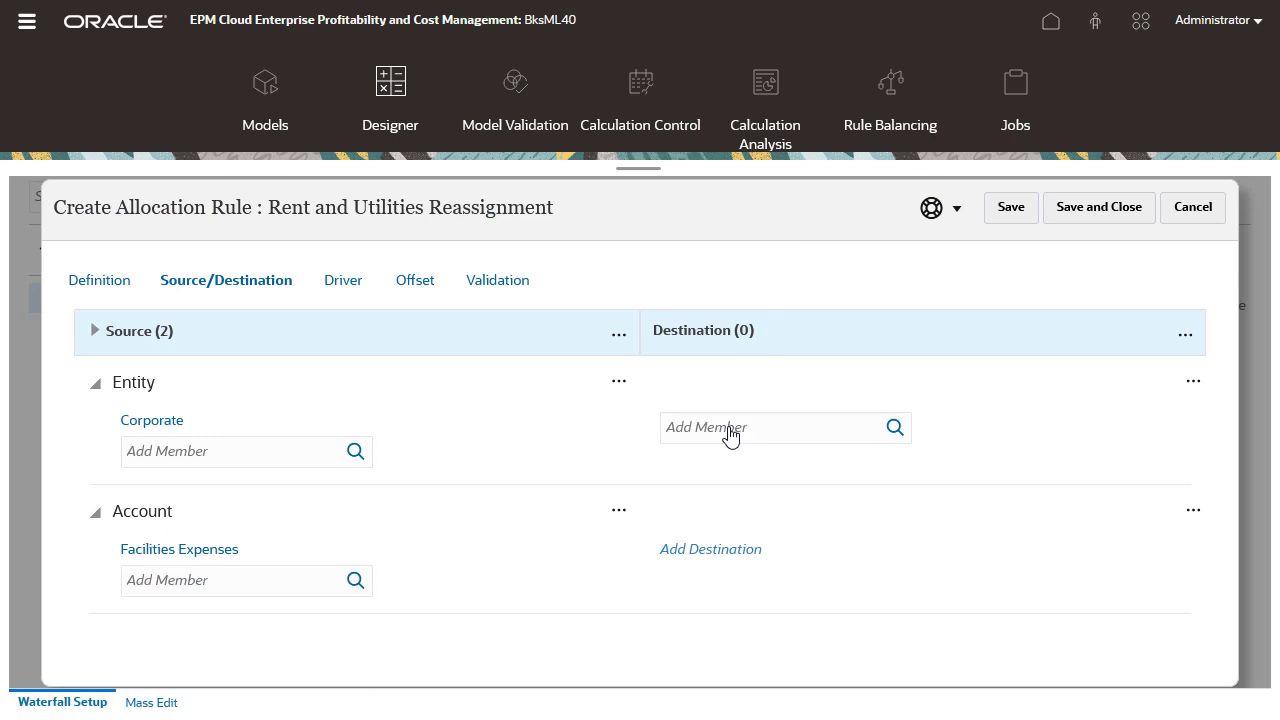
left_click(894, 428)
left_click(366, 388)
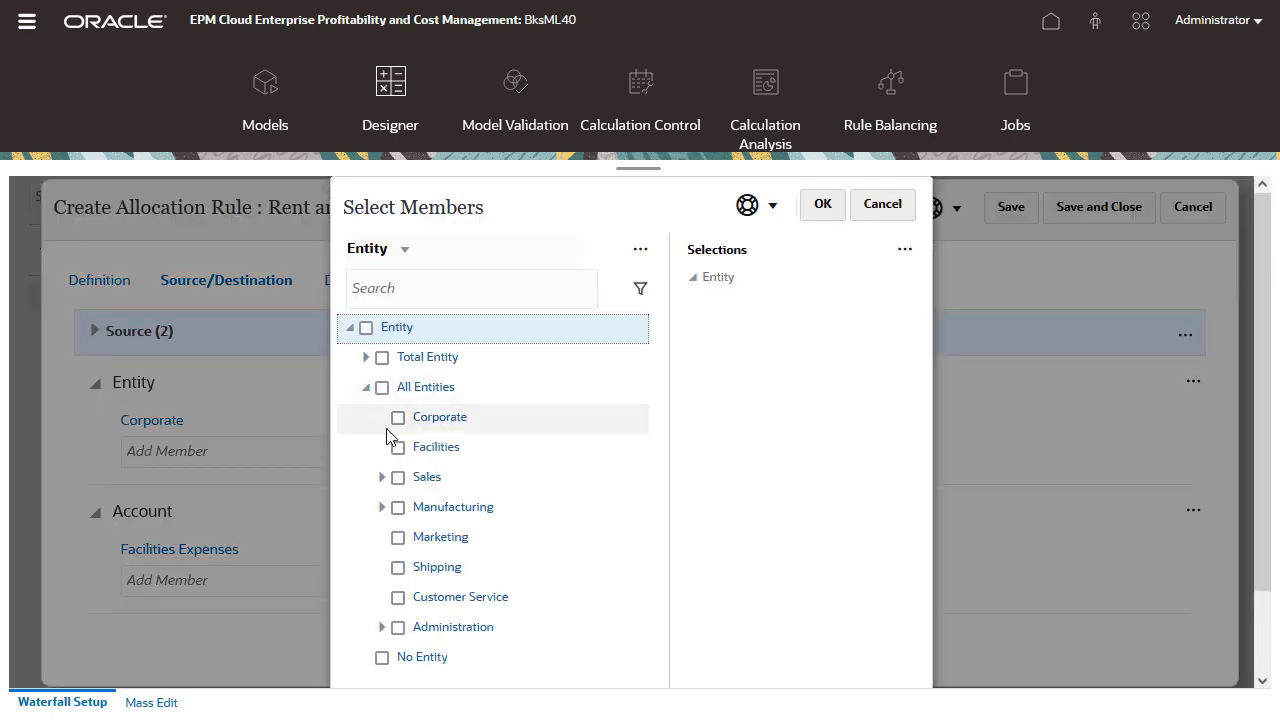
left_click(398, 447)
left_click(398, 477)
left_click(398, 507)
left_click(398, 537)
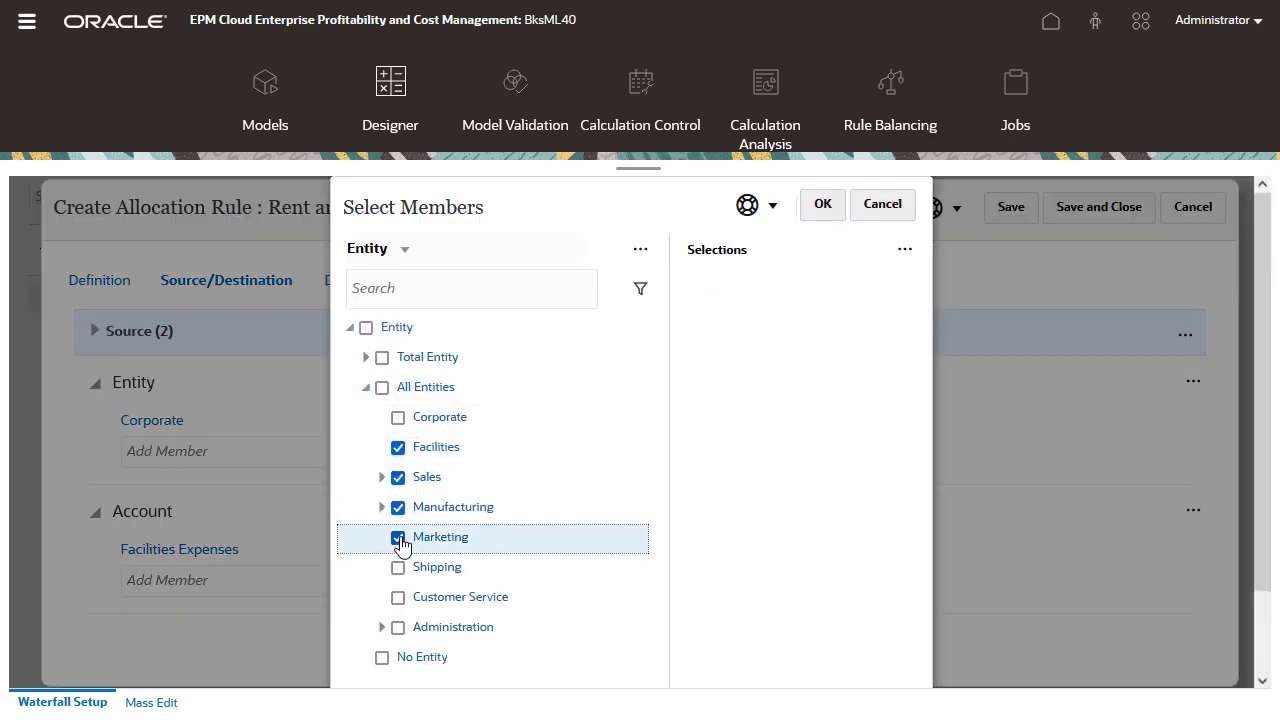
left_click(398, 567)
left_click(398, 597)
left_click(398, 627)
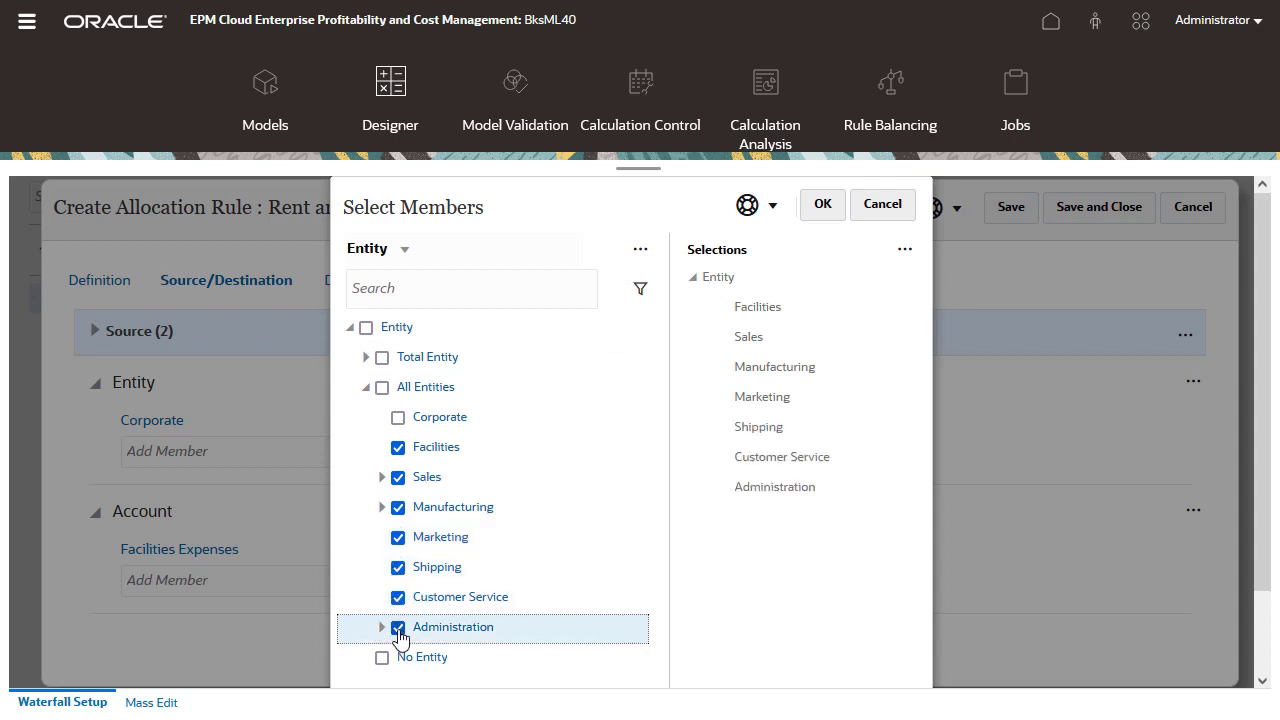
left_click(381, 510)
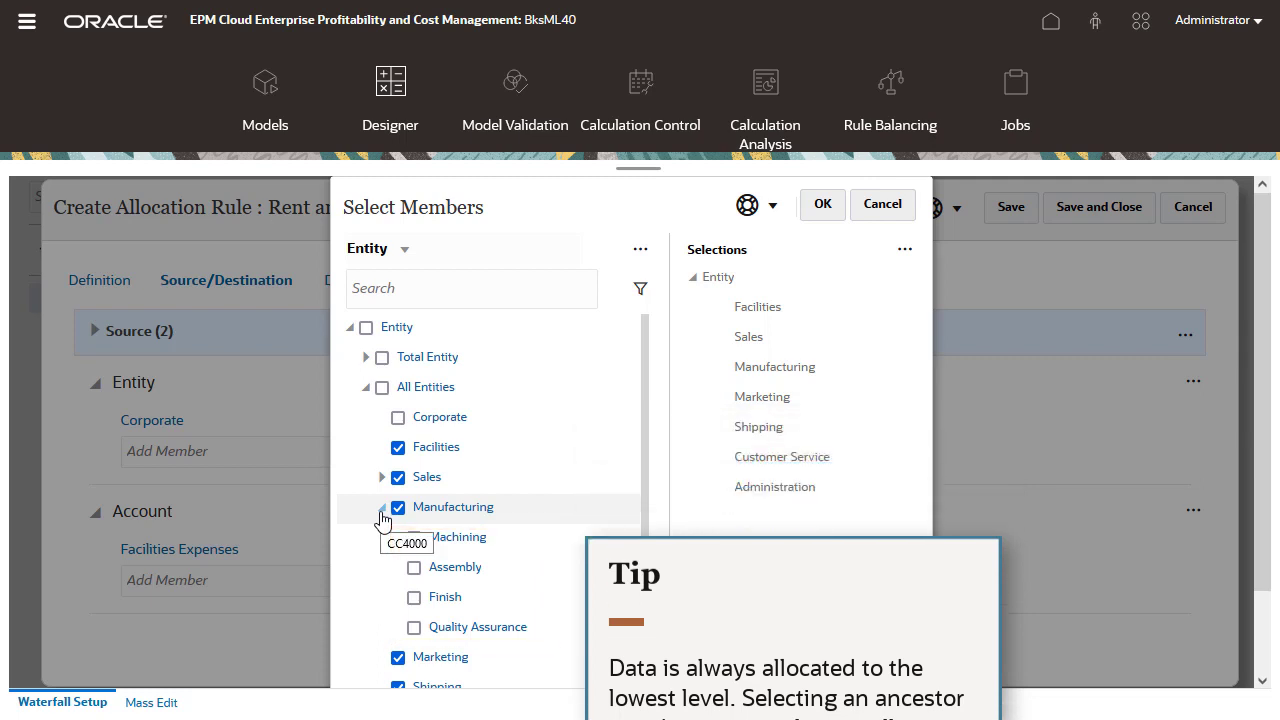
left_click(818, 208)
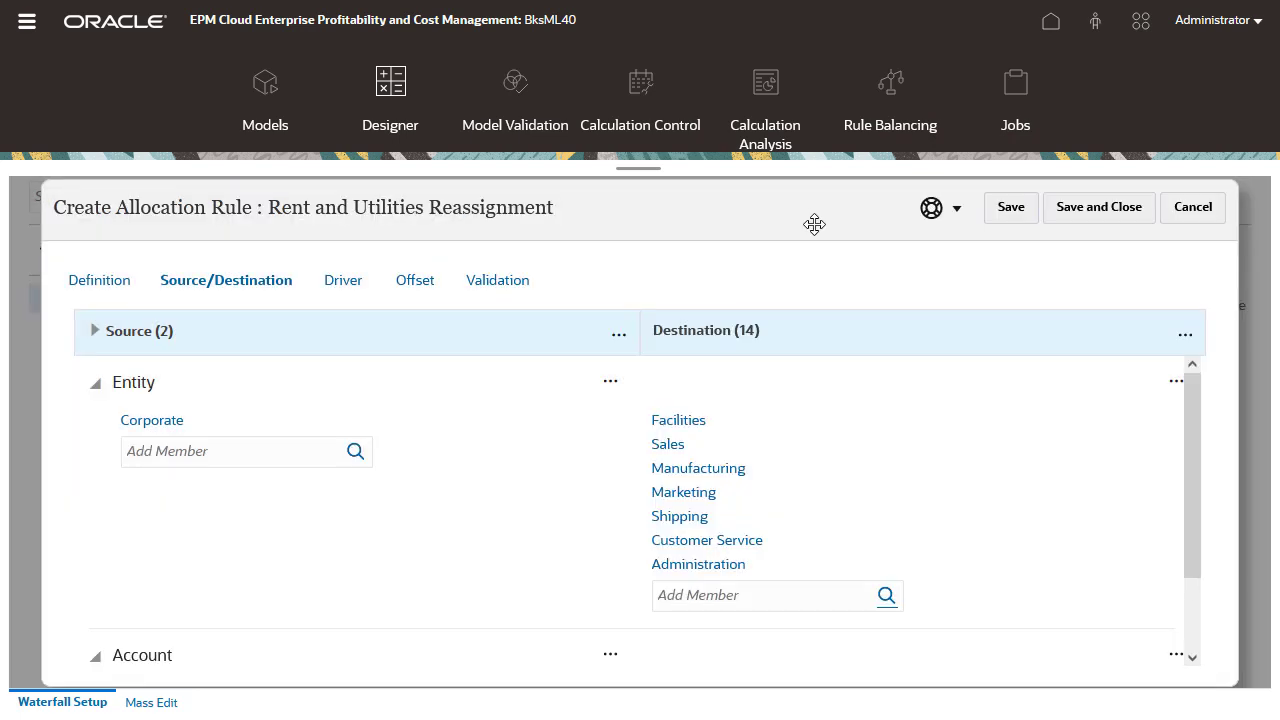
Set the rule's destination for the Account dimension to be the same as the source Account
left_click_drag(1192, 545, 1197, 640)
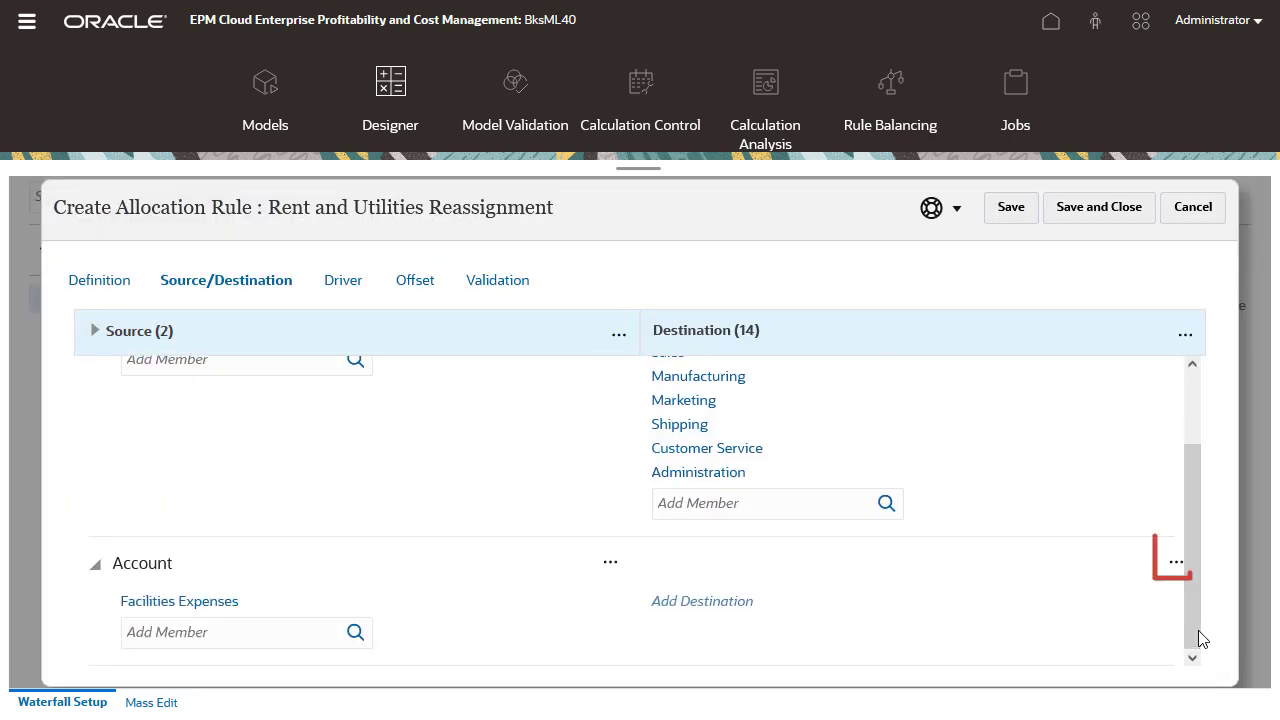
left_click(1176, 570)
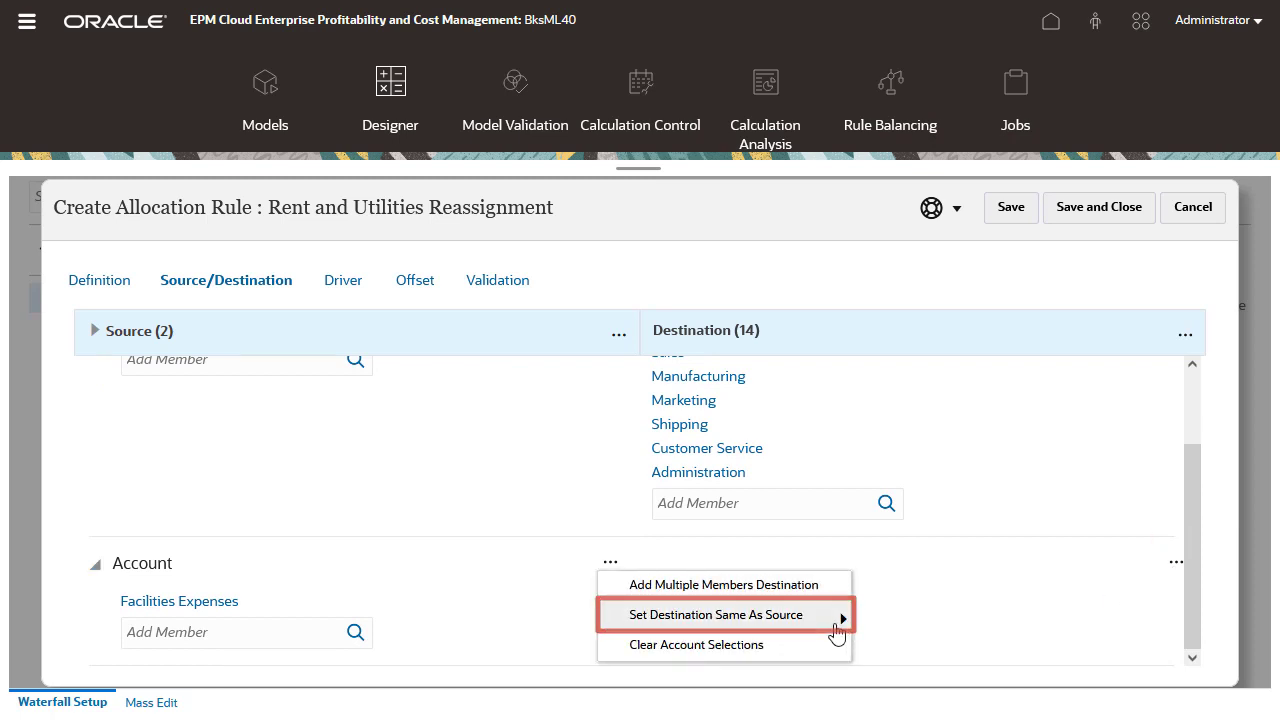
mouse_move(836, 622)
left_click(905, 609)
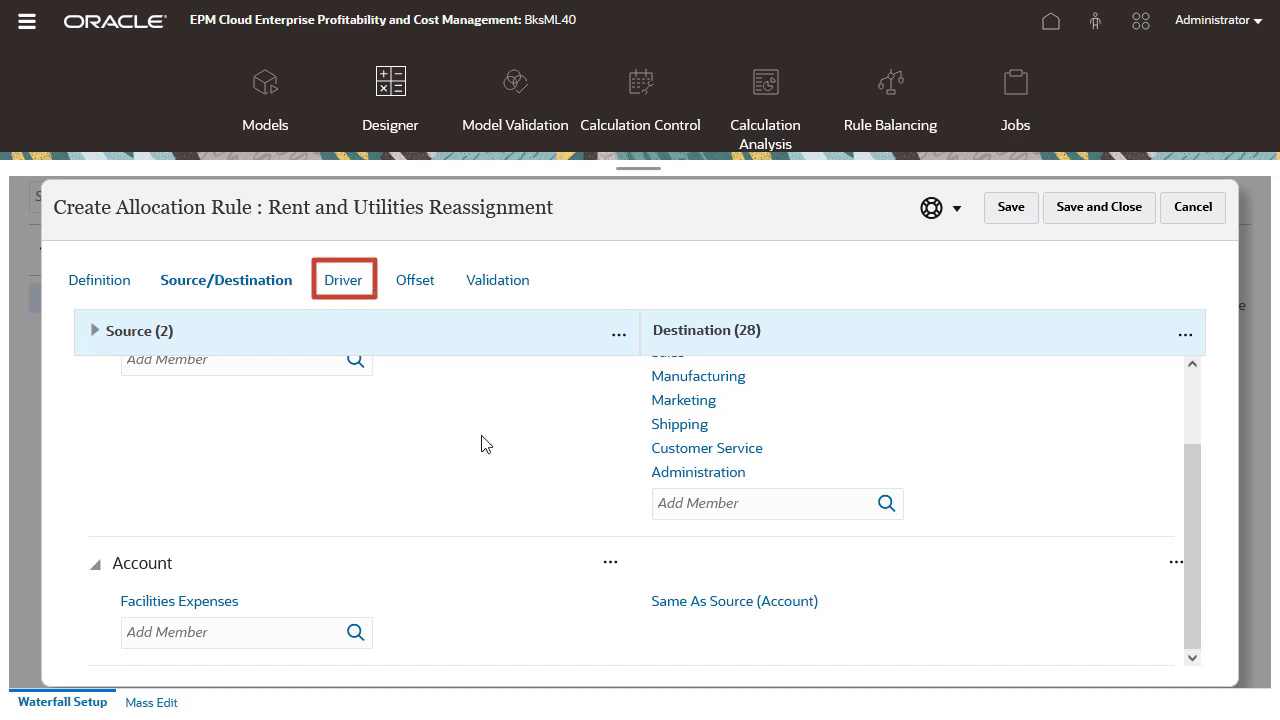
Specify the rule's driver location with the Account dimension set to Occupancy Square Feet from the Cost Center Statistics
left_click(363, 293)
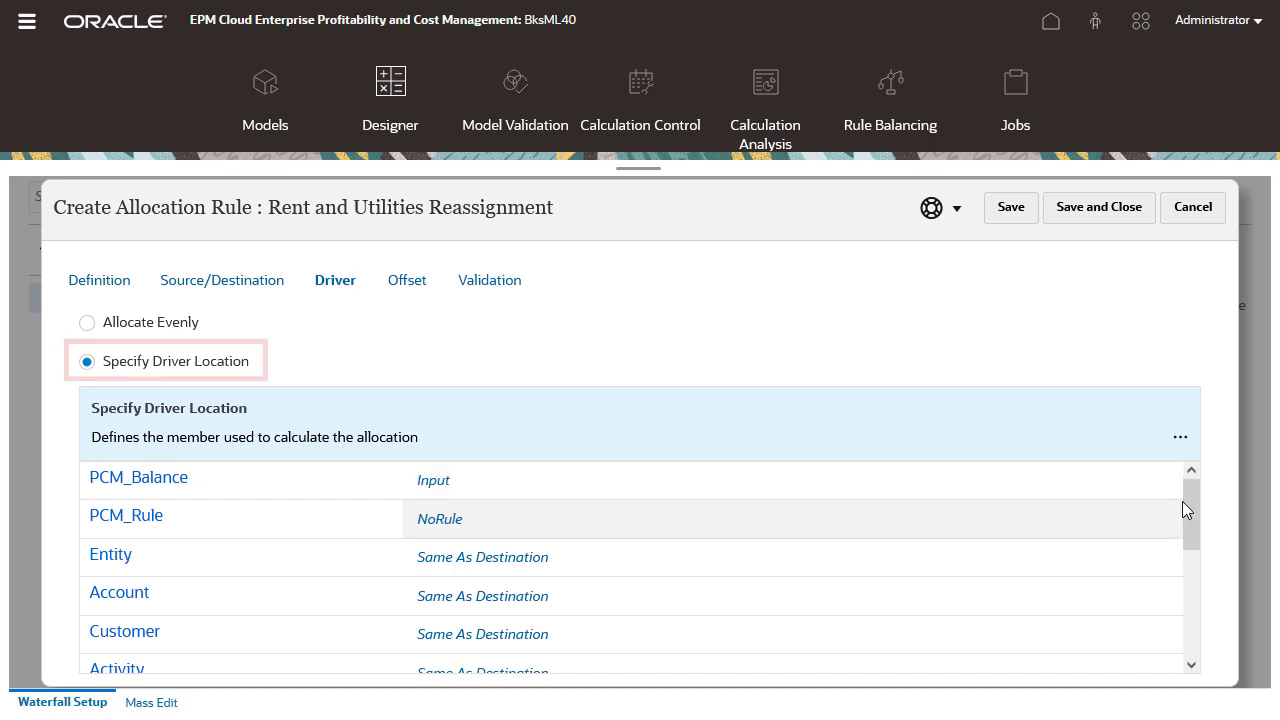
scroll(1182, 501, "down", 2)
left_click(533, 507)
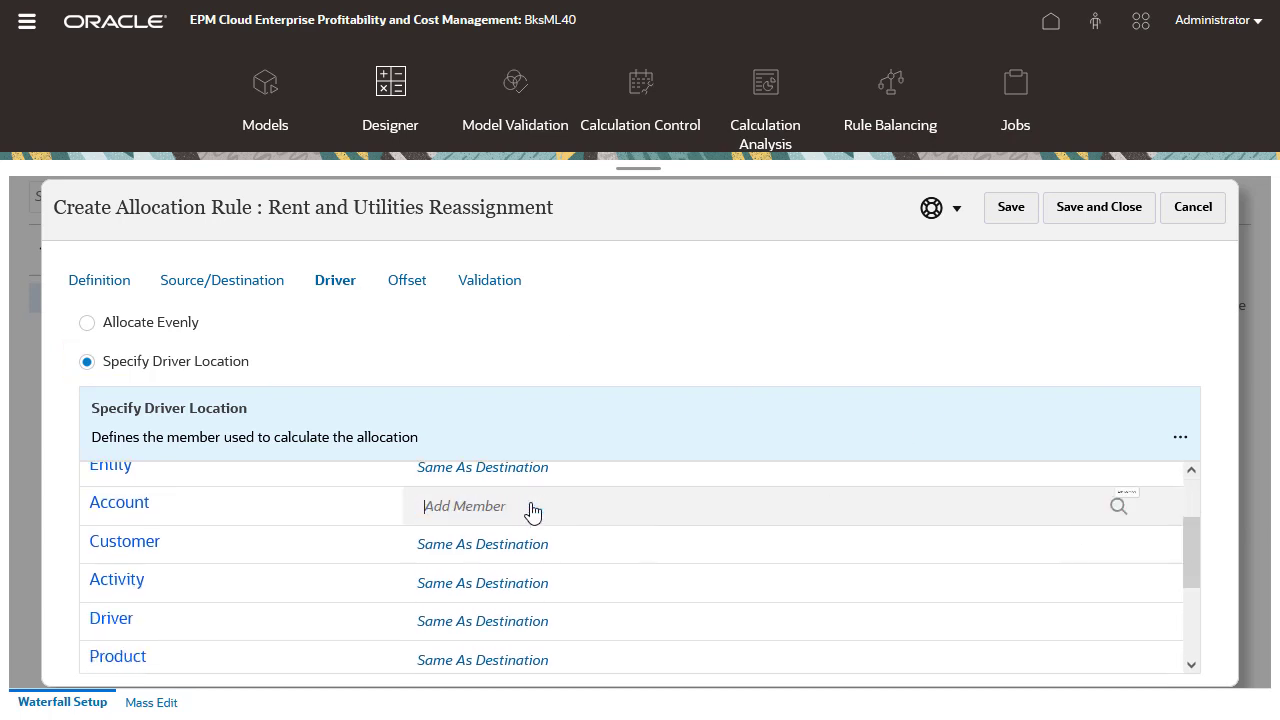
left_click(1128, 514)
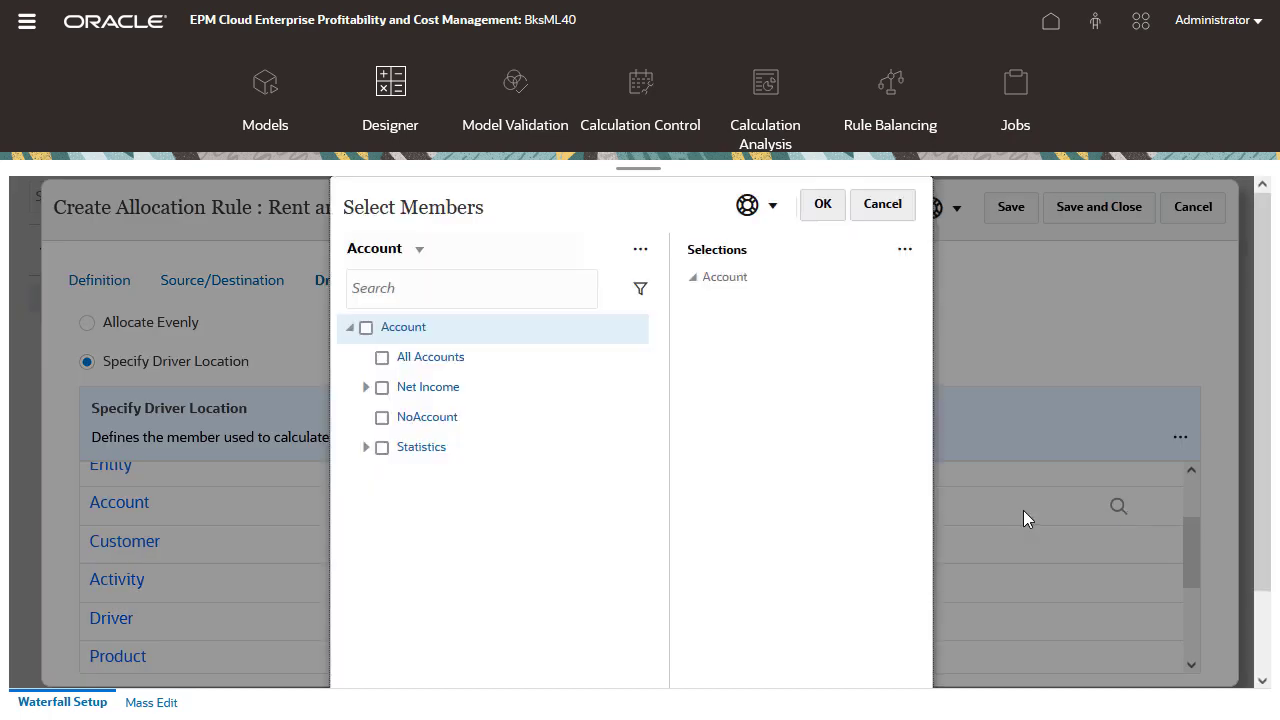
left_click(367, 449)
left_click(381, 507)
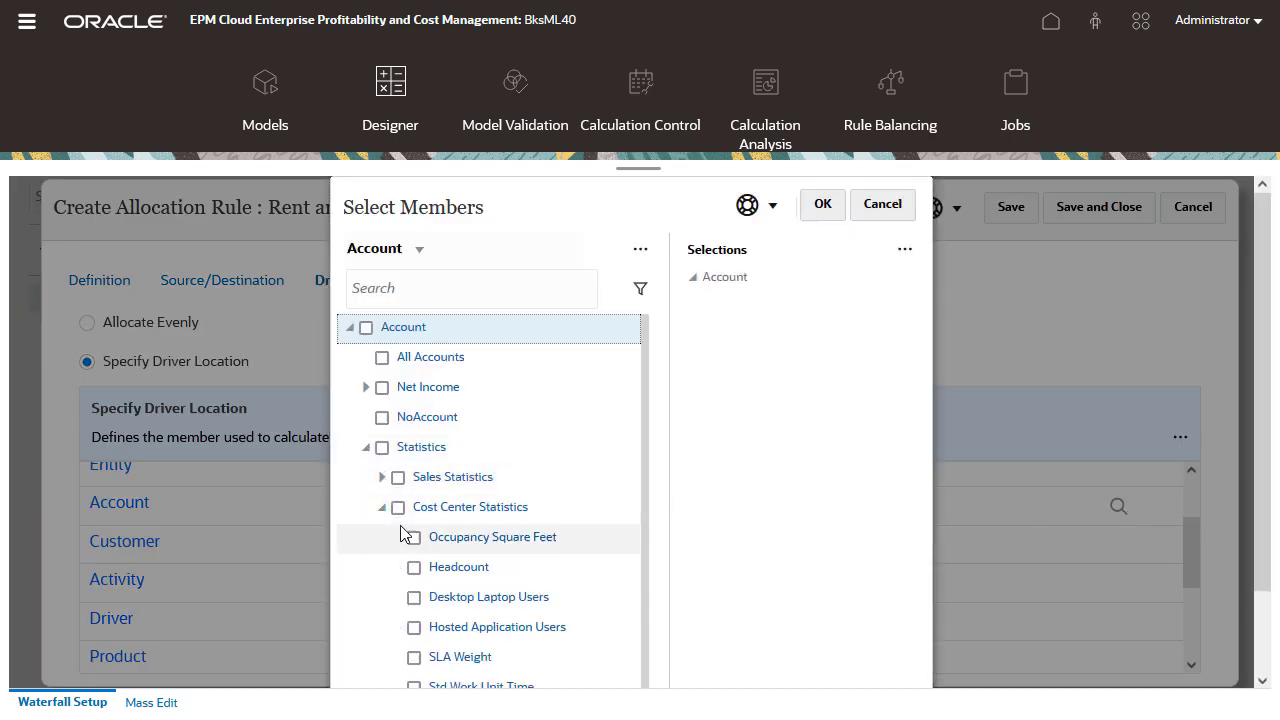
left_click(414, 537)
left_click(815, 213)
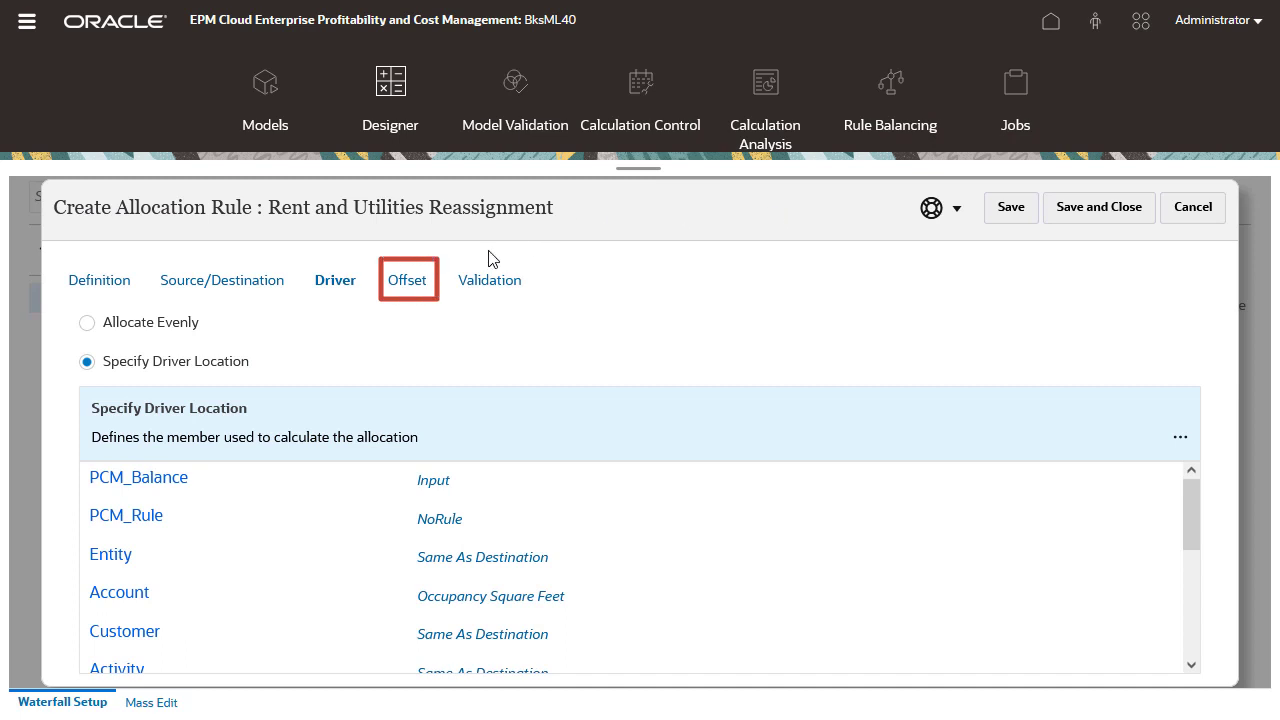
Examine the offset dimensions for an alternate location and return the rule's offset posting to the source location
left_click(414, 281)
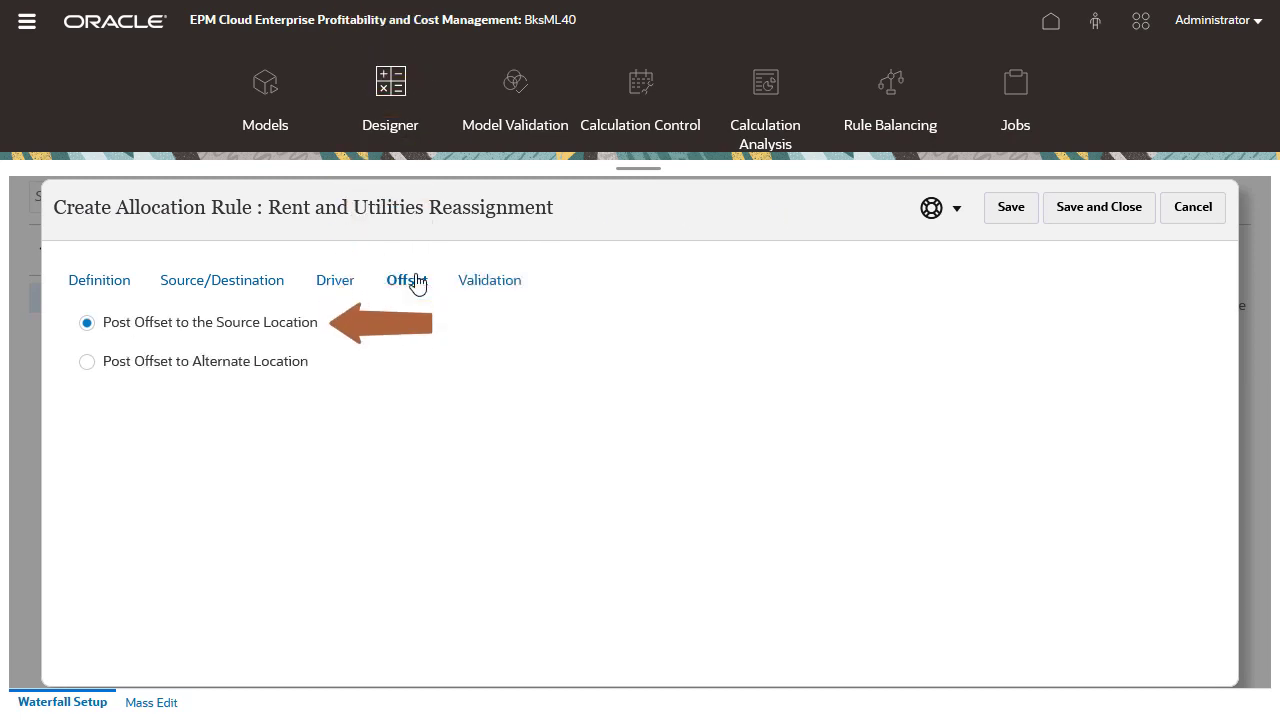
left_click(87, 362)
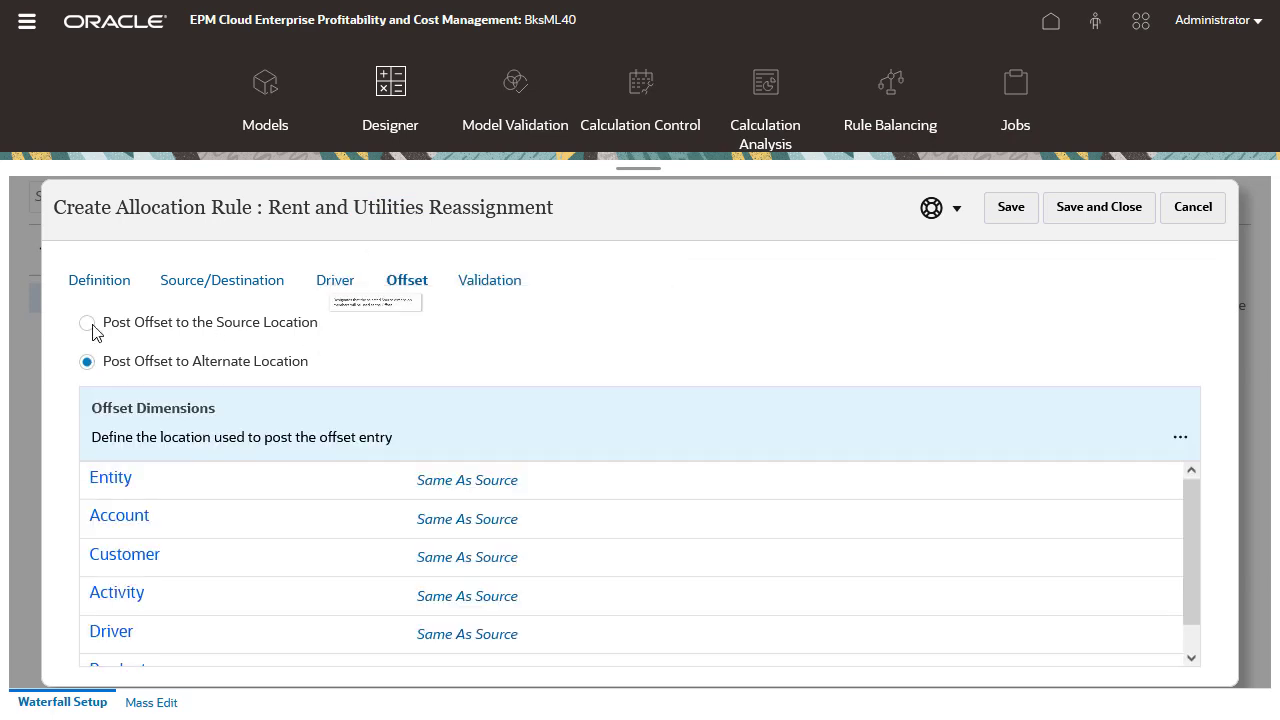
left_click(90, 325)
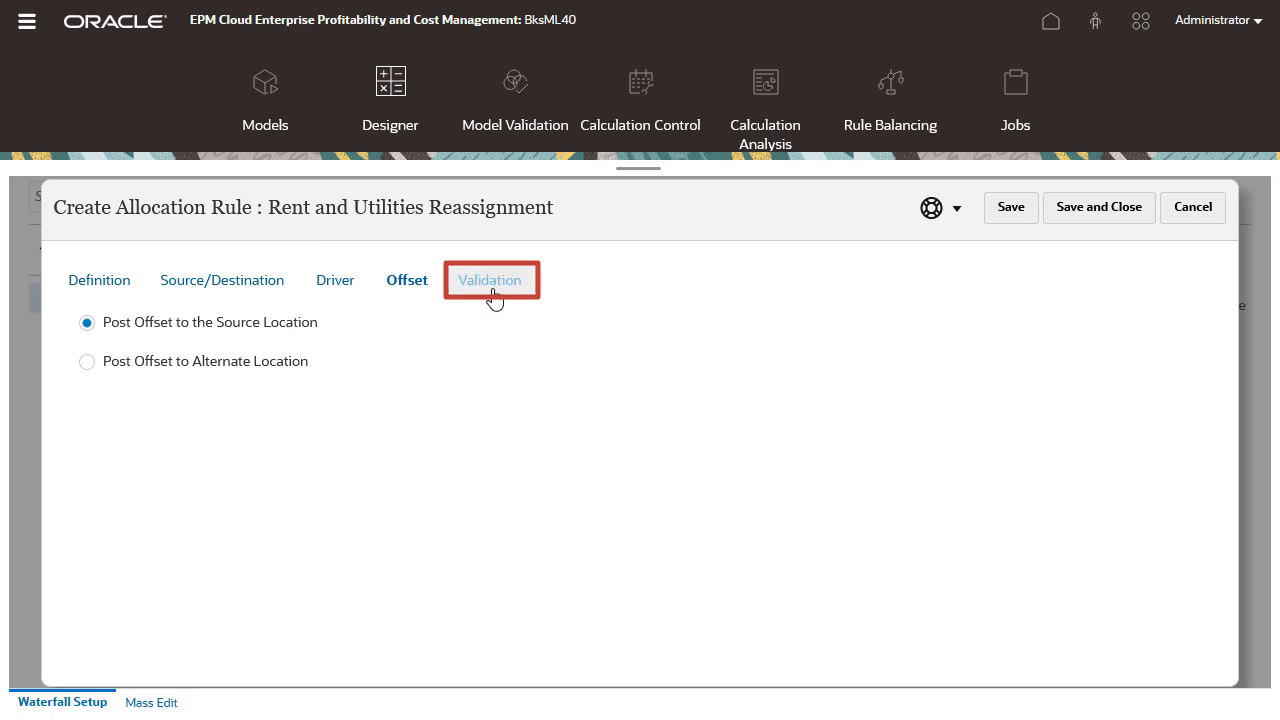
Check the allocation rule's validation status, and save and close the rule
left_click(492, 293)
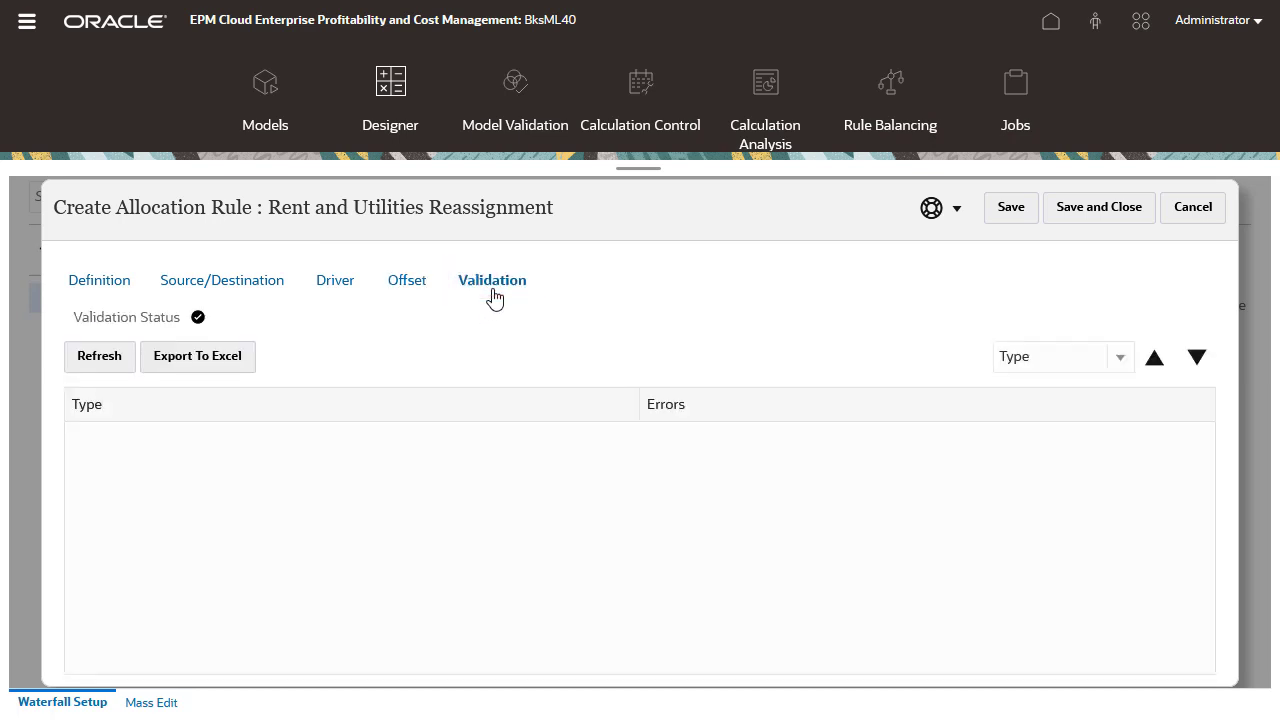
left_click(1113, 218)
left_click(703, 481)
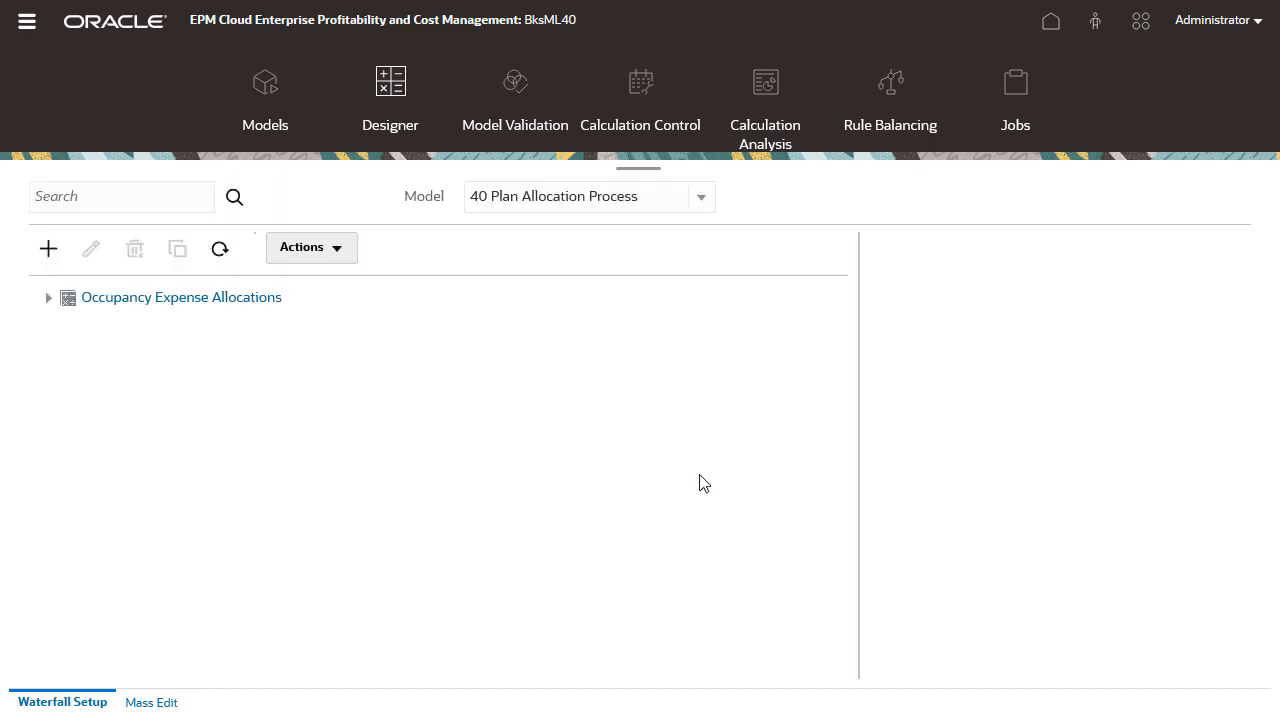
Under Occupancy Expense Allocations, add the enabled custom calculation rule Utilities Expense Adjustment with the description "Increases Utilities Expenses by 15%."
left_click(287, 299)
left_click(48, 250)
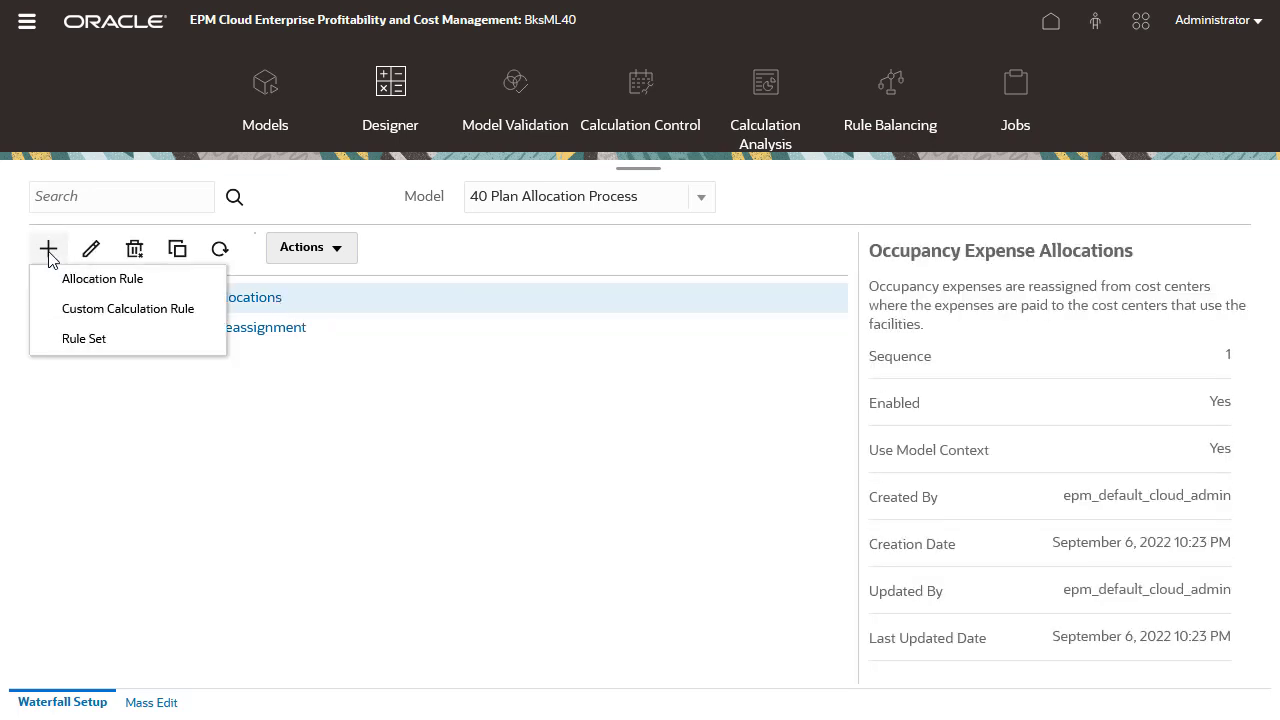
left_click(70, 312)
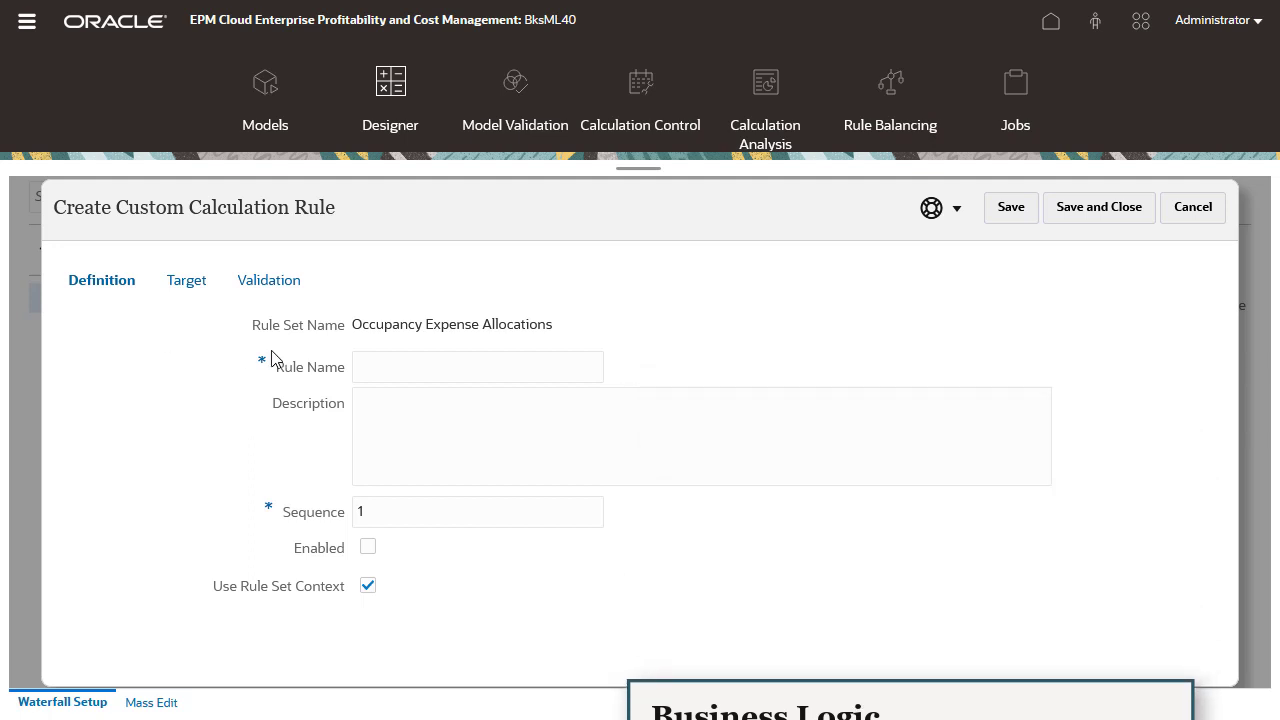
left_click(374, 364)
type("Utilities Expense Adjustment")
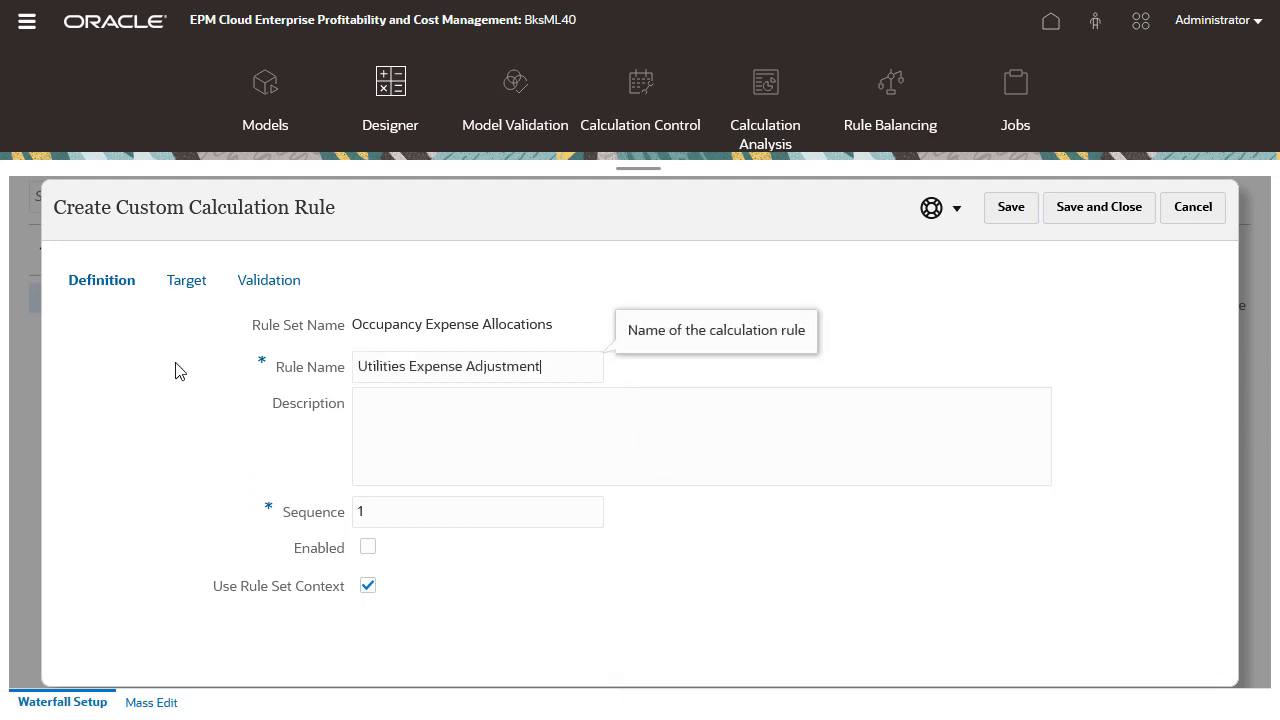
key("Tab")
type("Increases Utilities Expenses by 15%.")
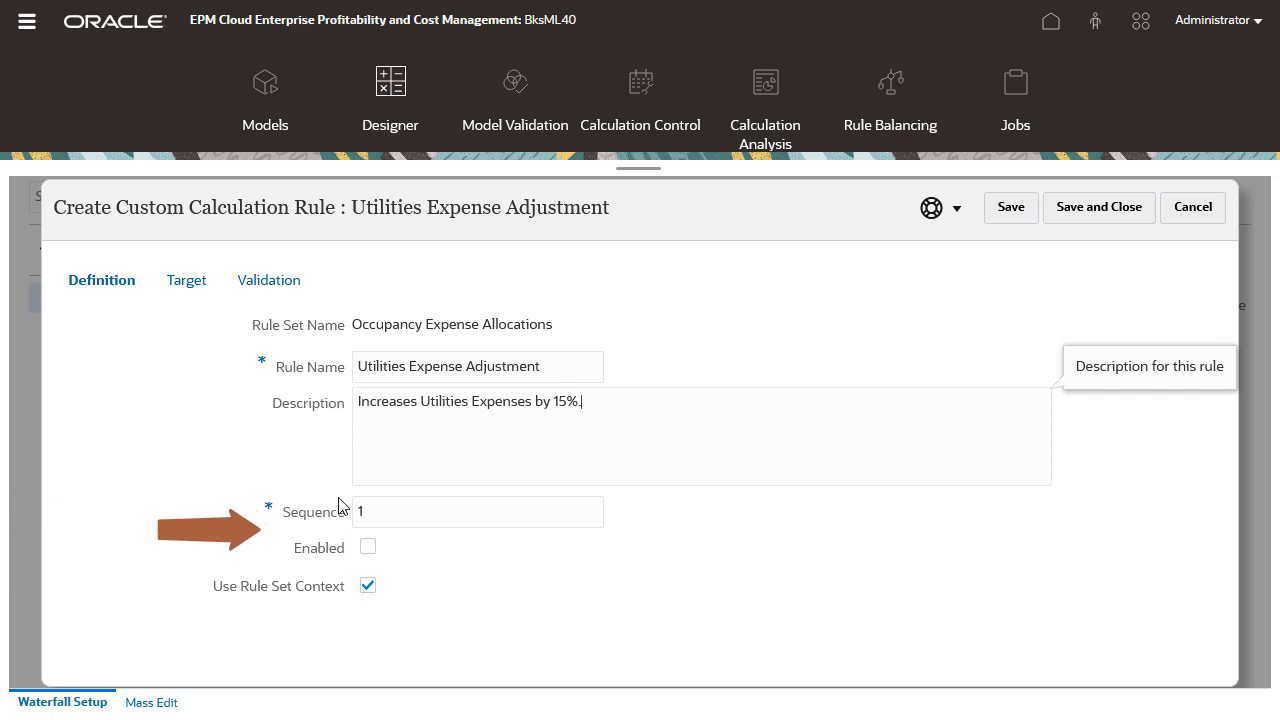
left_click(369, 549)
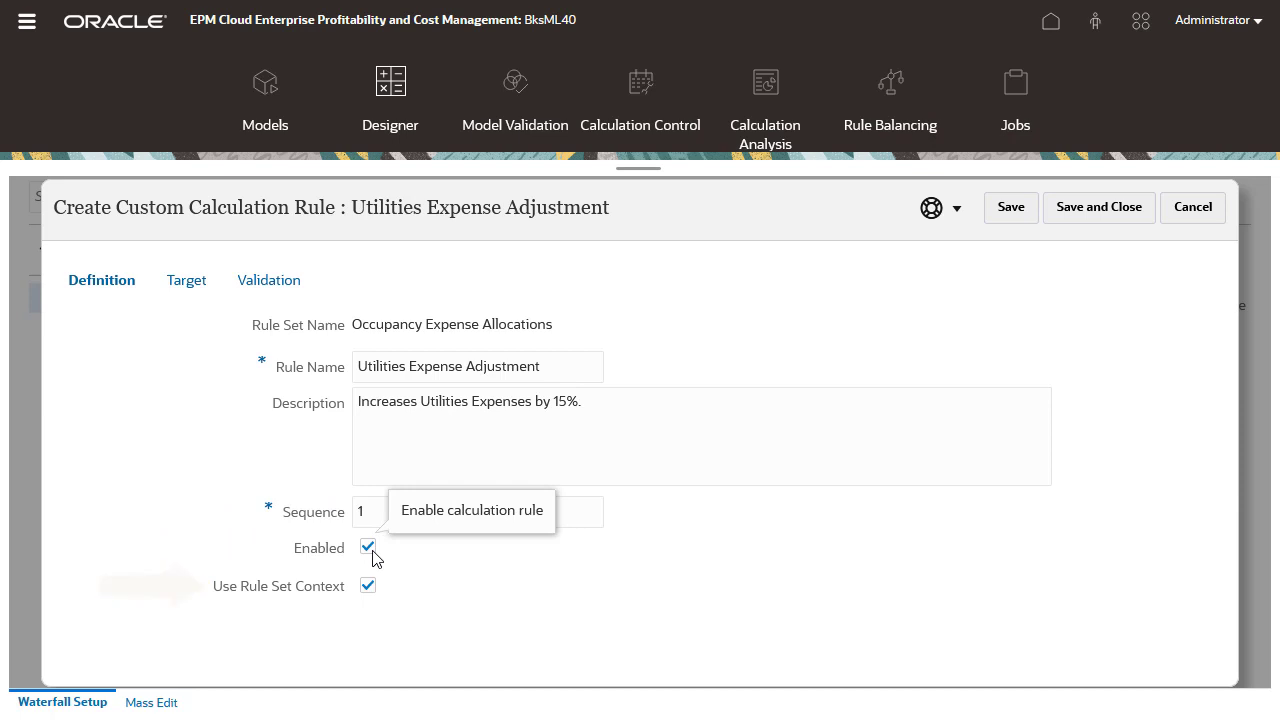
Define the rule's target with result dimension PCM_Balance, formula "[PCM_Adjustment In]:=([PCM_Input],[PCM_Rule]) * .15;" and the Entity member Corporate
left_click(189, 295)
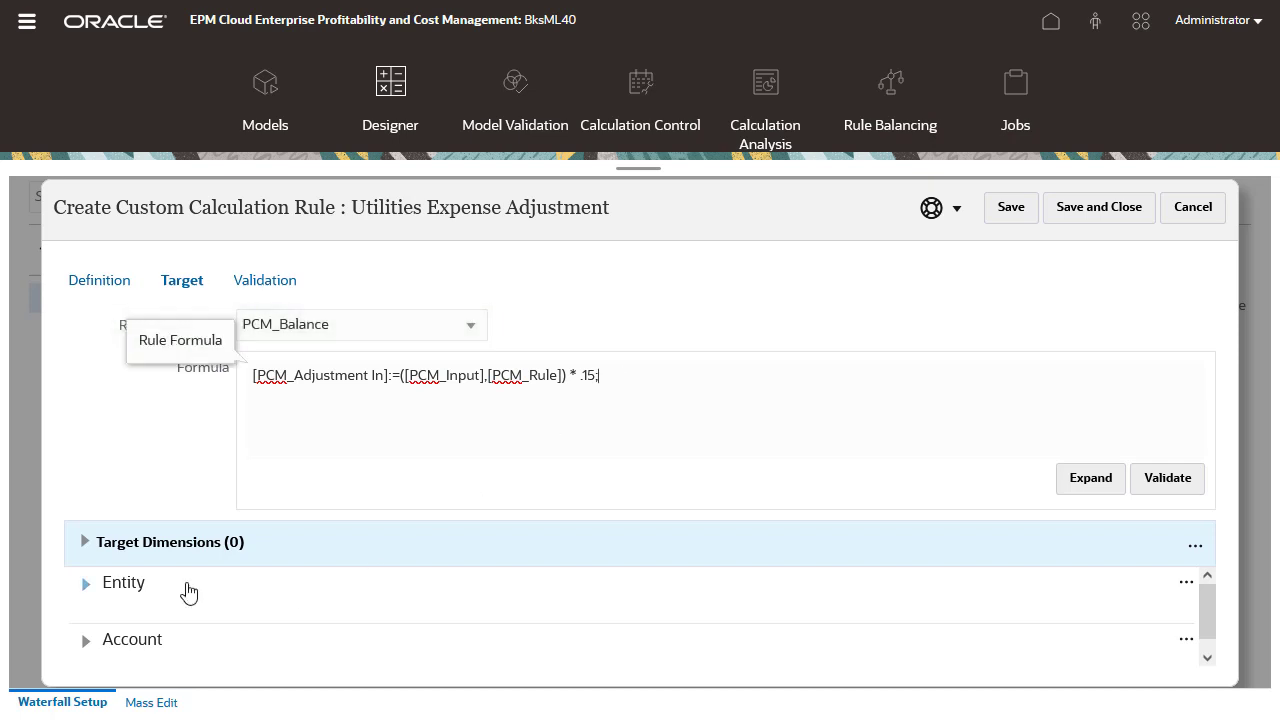
left_click(88, 586)
left_click(343, 635)
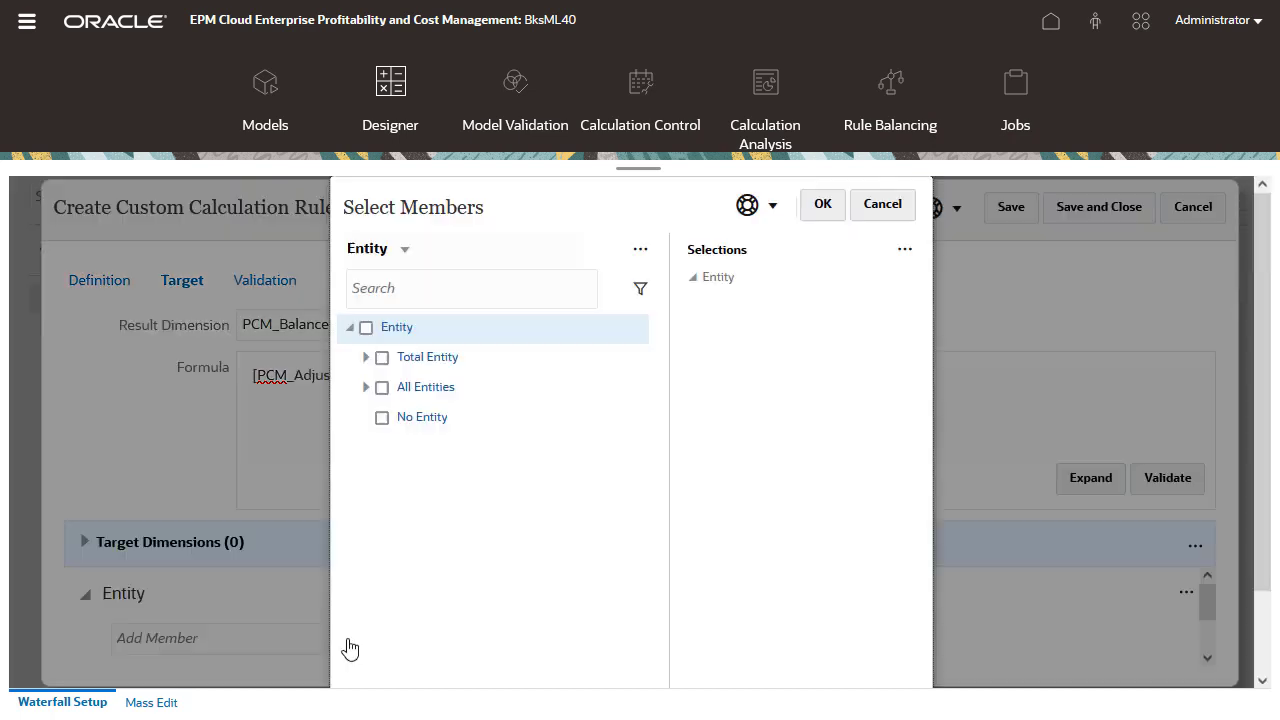
left_click(366, 387)
left_click(398, 417)
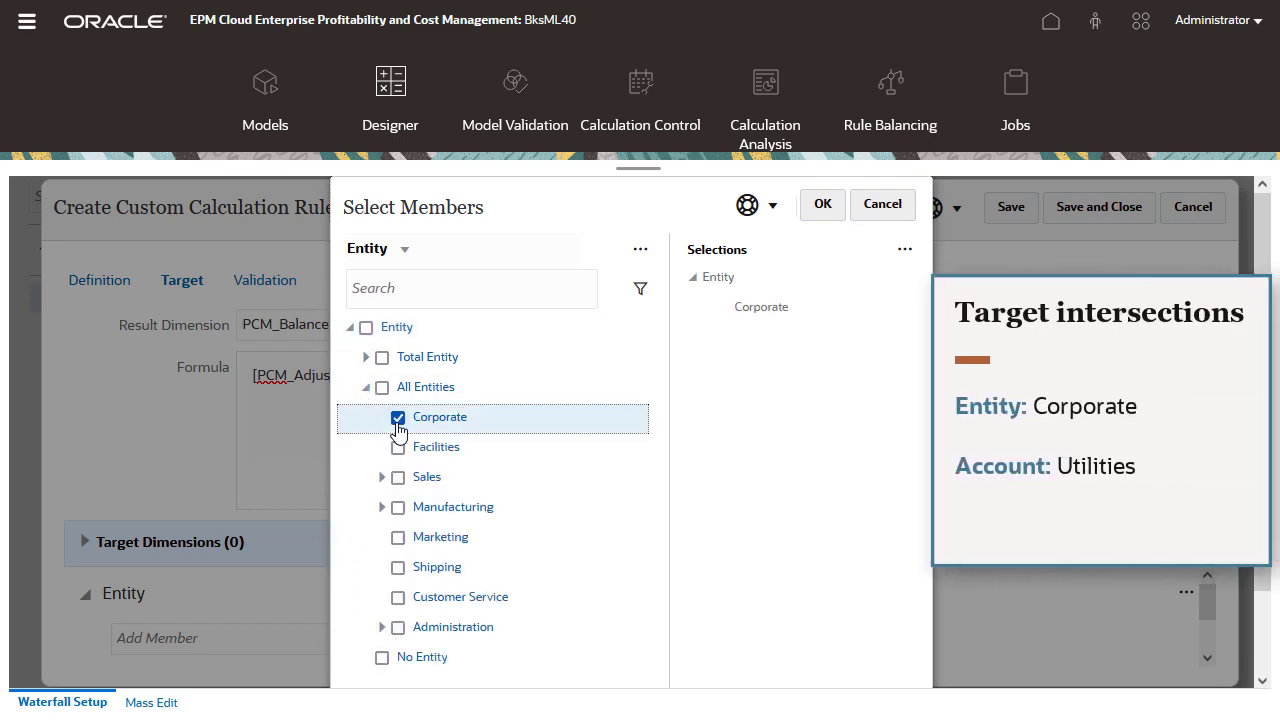
left_click(822, 207)
Set the target's Account dimension to Utilities from the Facilities Expenses under Operating Expenses
left_click_drag(1207, 604, 1211, 632)
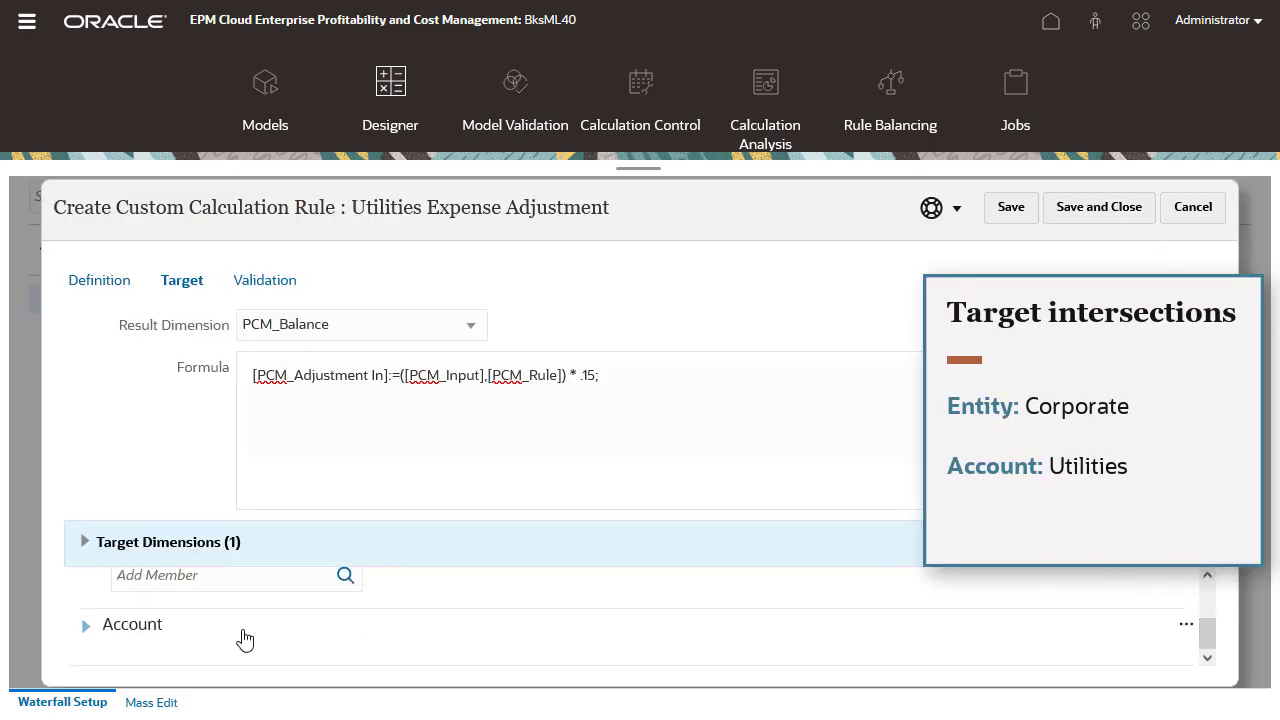
left_click(86, 630)
left_click(172, 649)
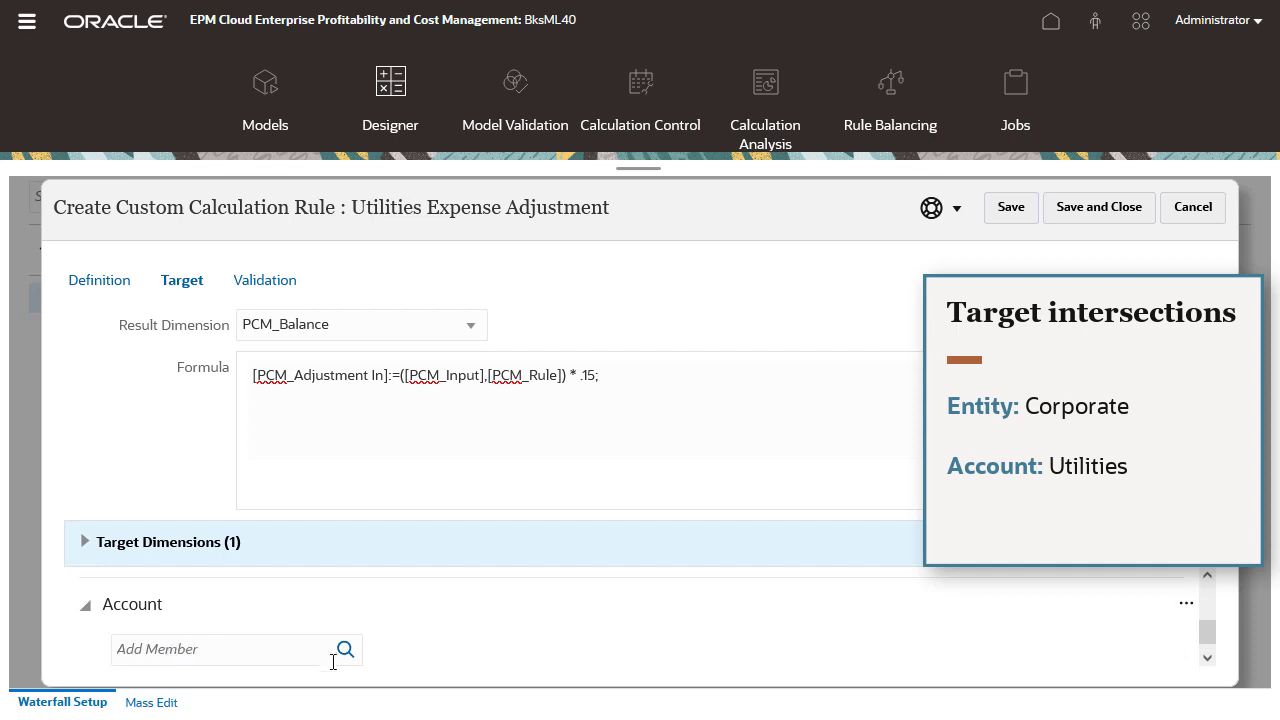
left_click(344, 650)
left_click(366, 387)
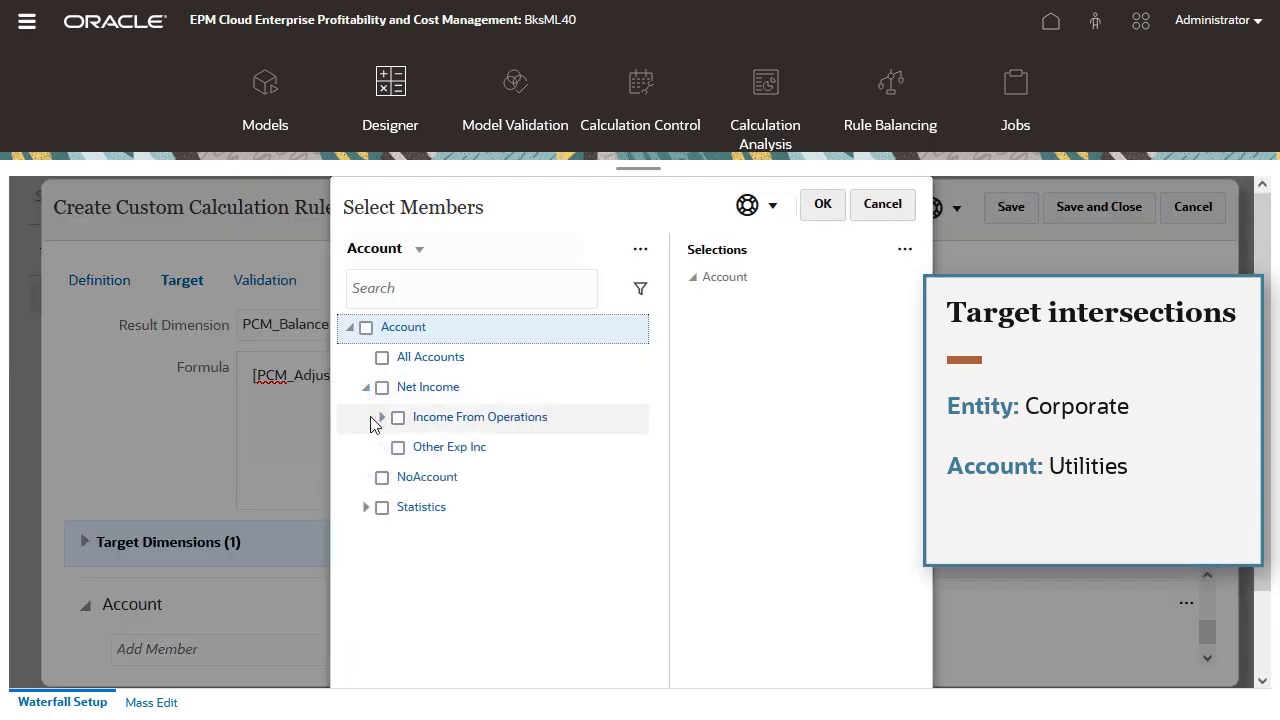
left_click(381, 417)
left_click(398, 477)
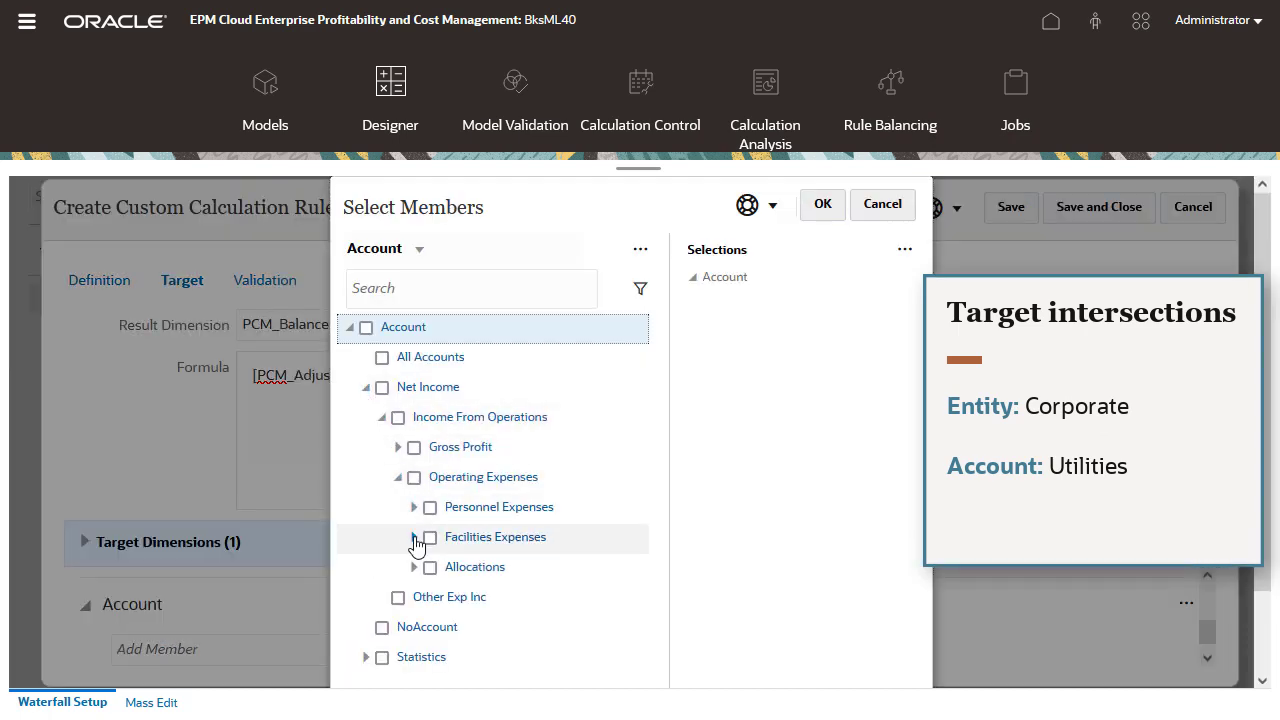
left_click(414, 537)
left_click(446, 597)
left_click(822, 205)
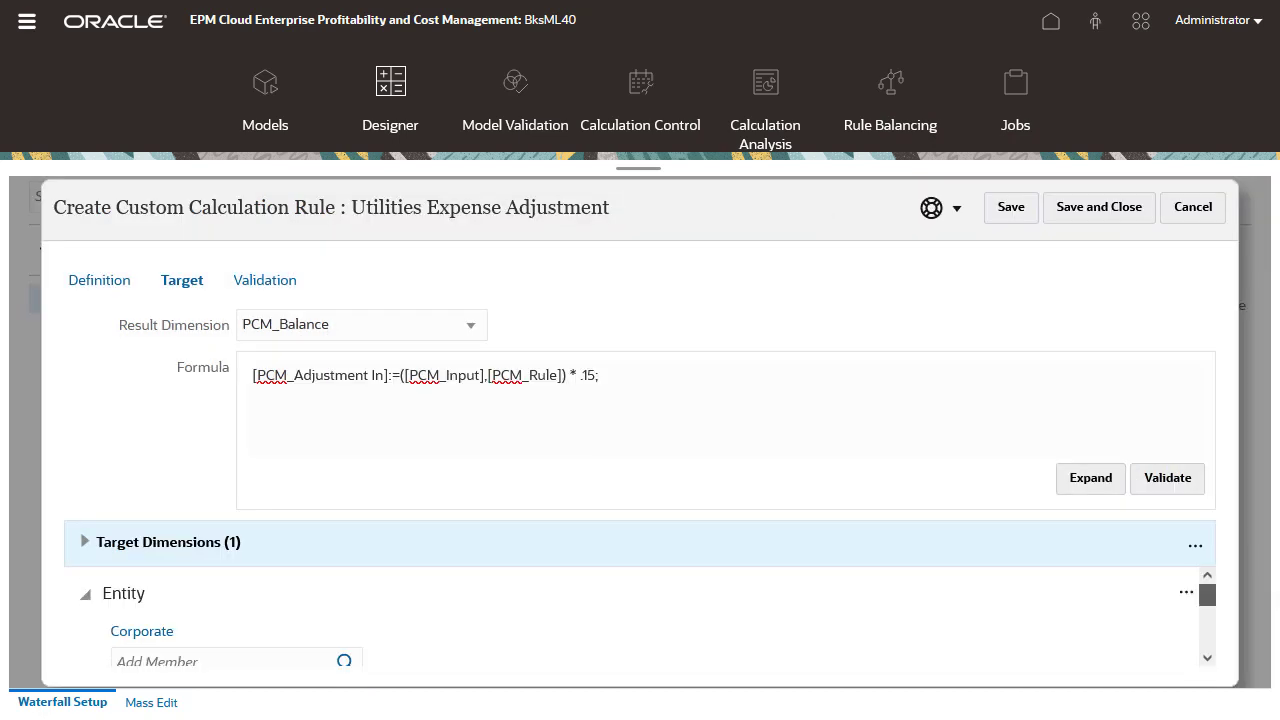
Validate the custom calculation rule and its formula, and save and close the rule
left_click(1194, 486)
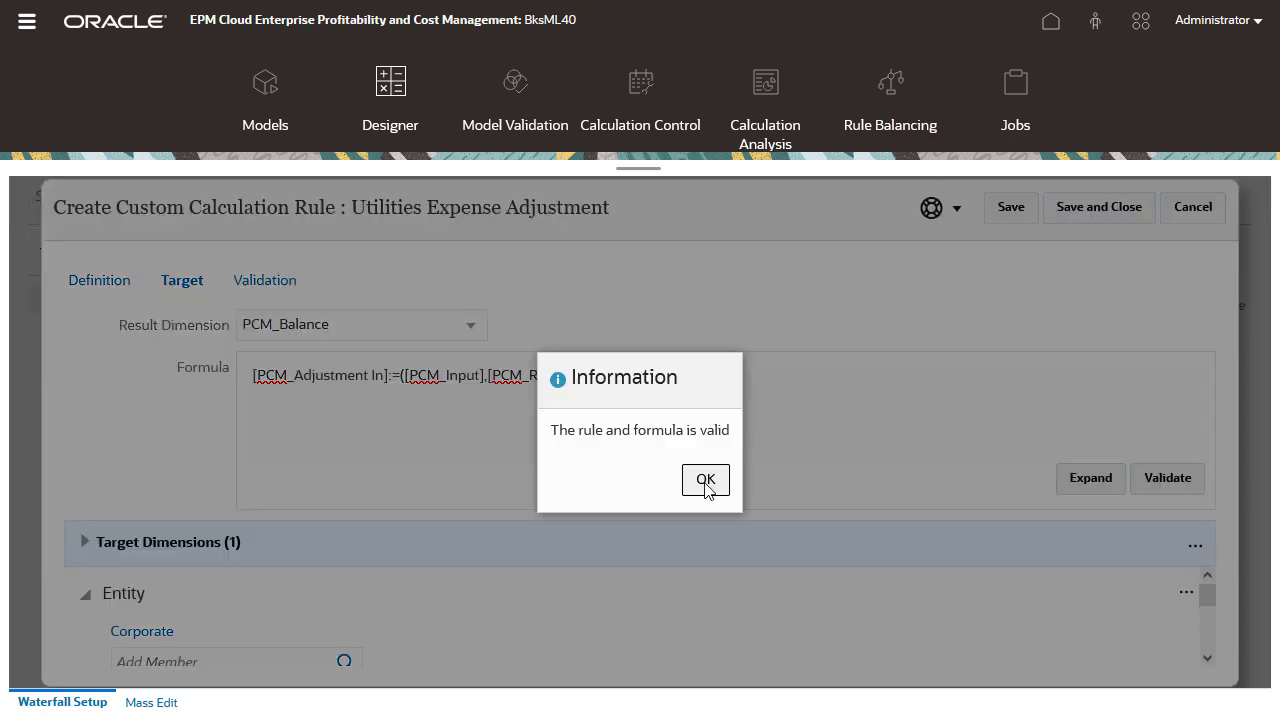
left_click(705, 480)
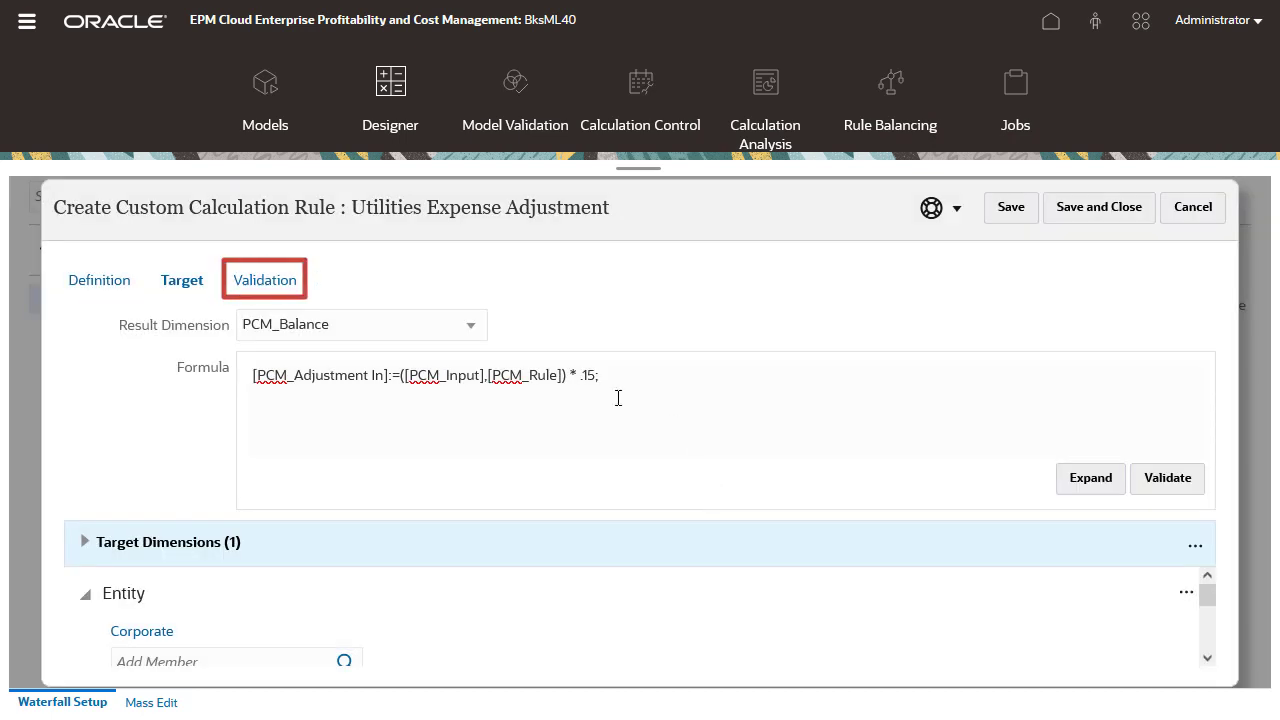
left_click(286, 288)
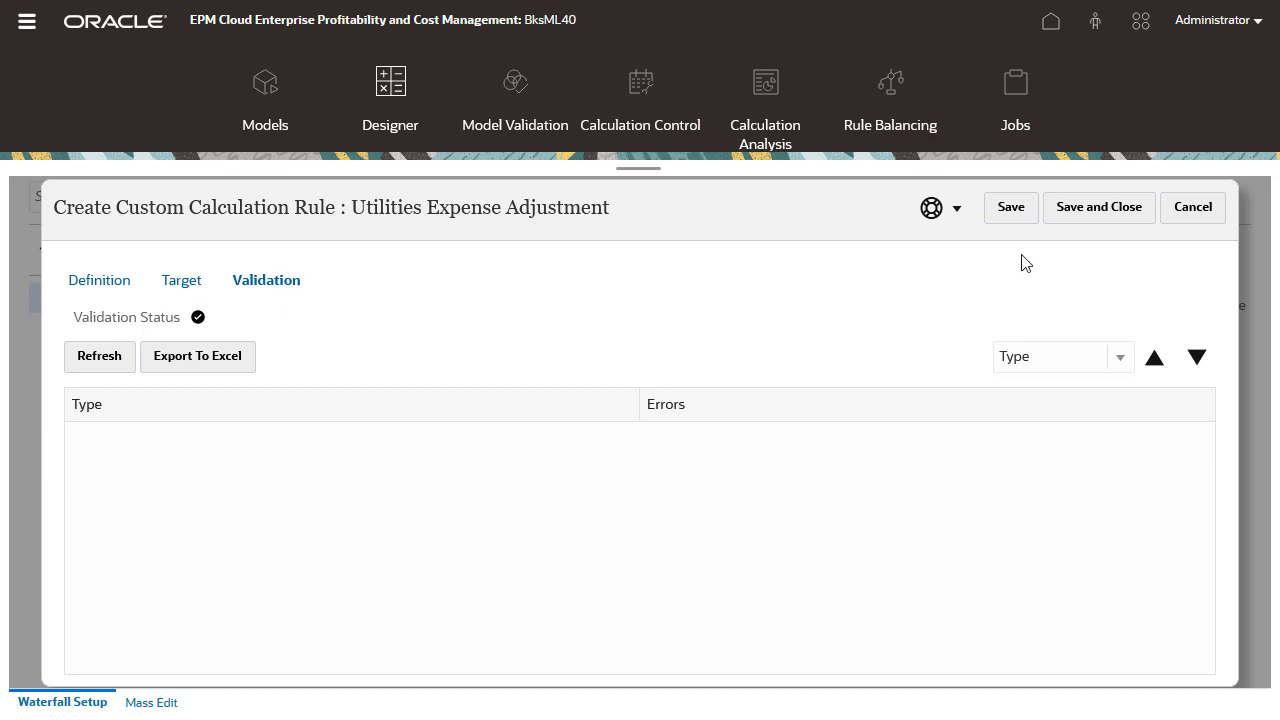
left_click(1097, 210)
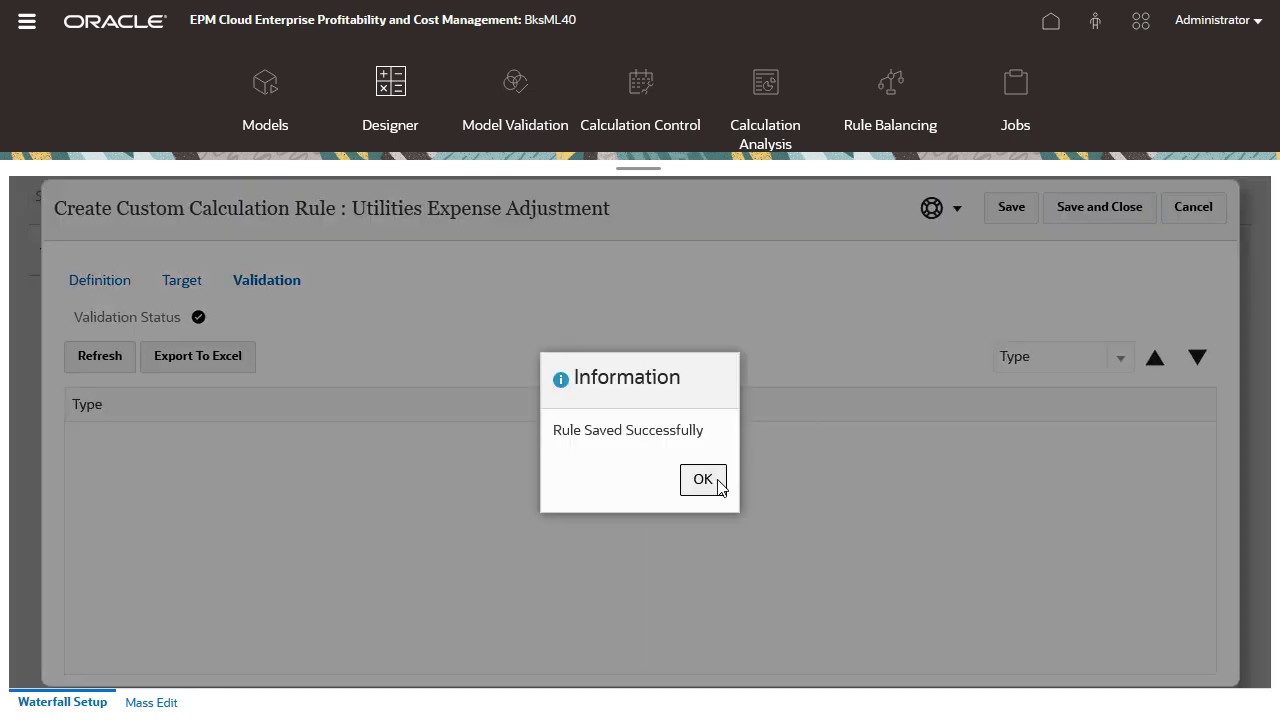
left_click(703, 479)
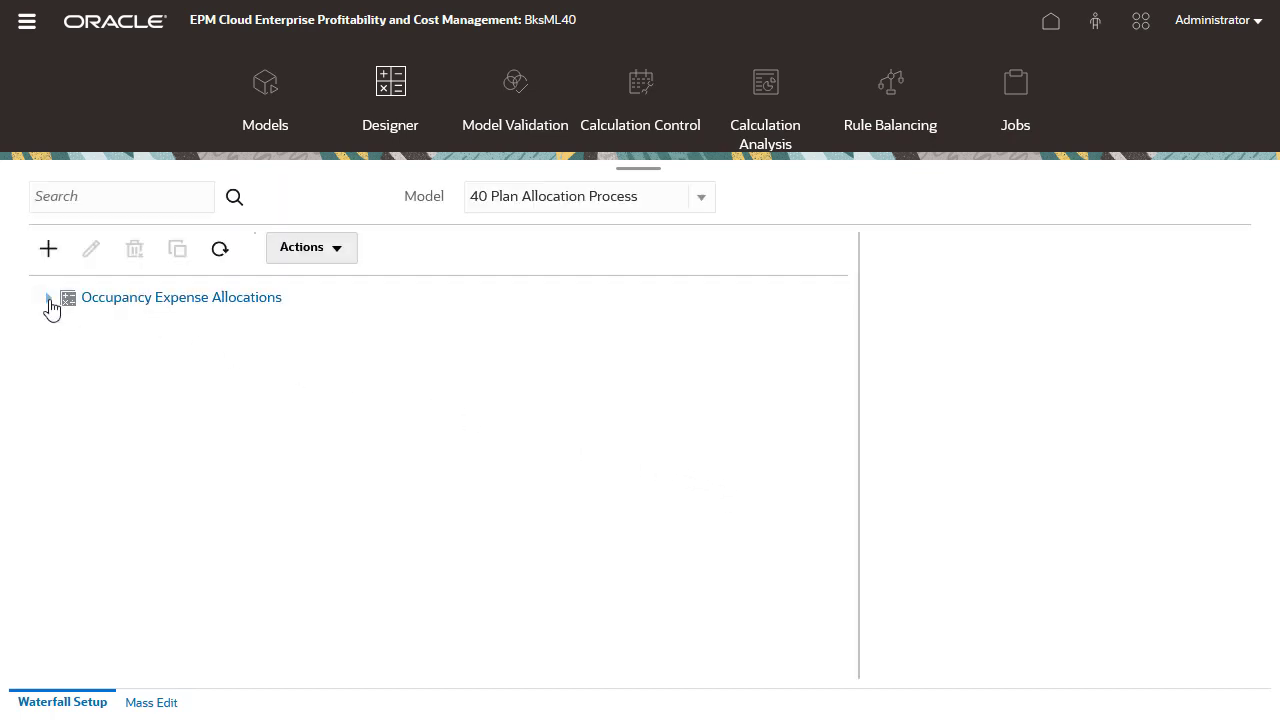
Set the Rent and Utilities Reassignment rule's sequence to 2, save and close it, and check the rule order under Occupancy Expense Allocations
left_click(48, 299)
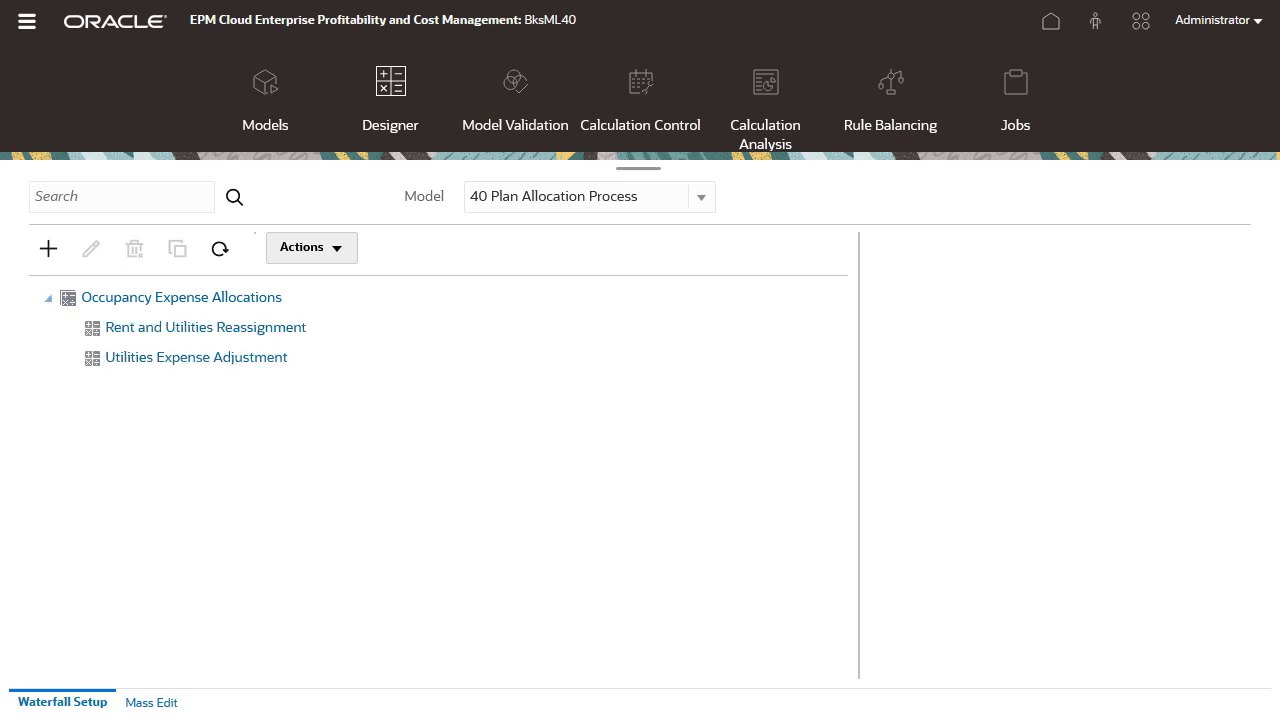
left_click(125, 327)
left_click(90, 252)
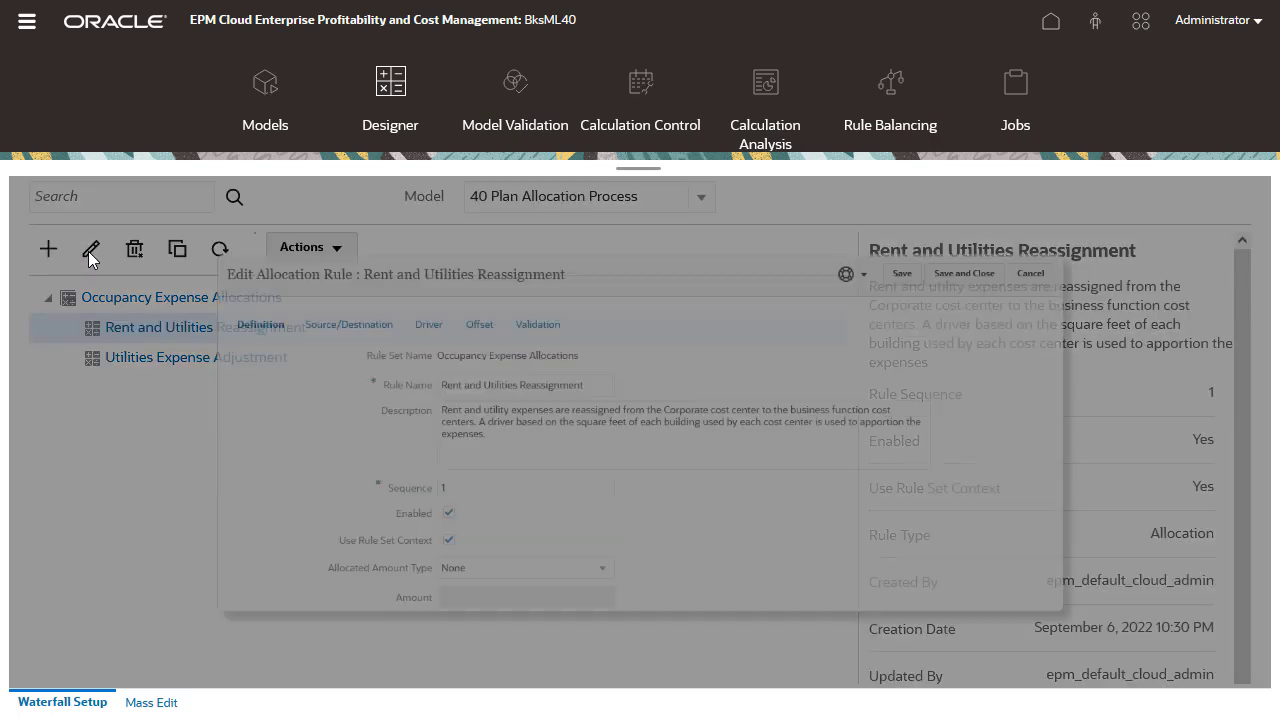
left_click_drag(372, 510, 357, 511)
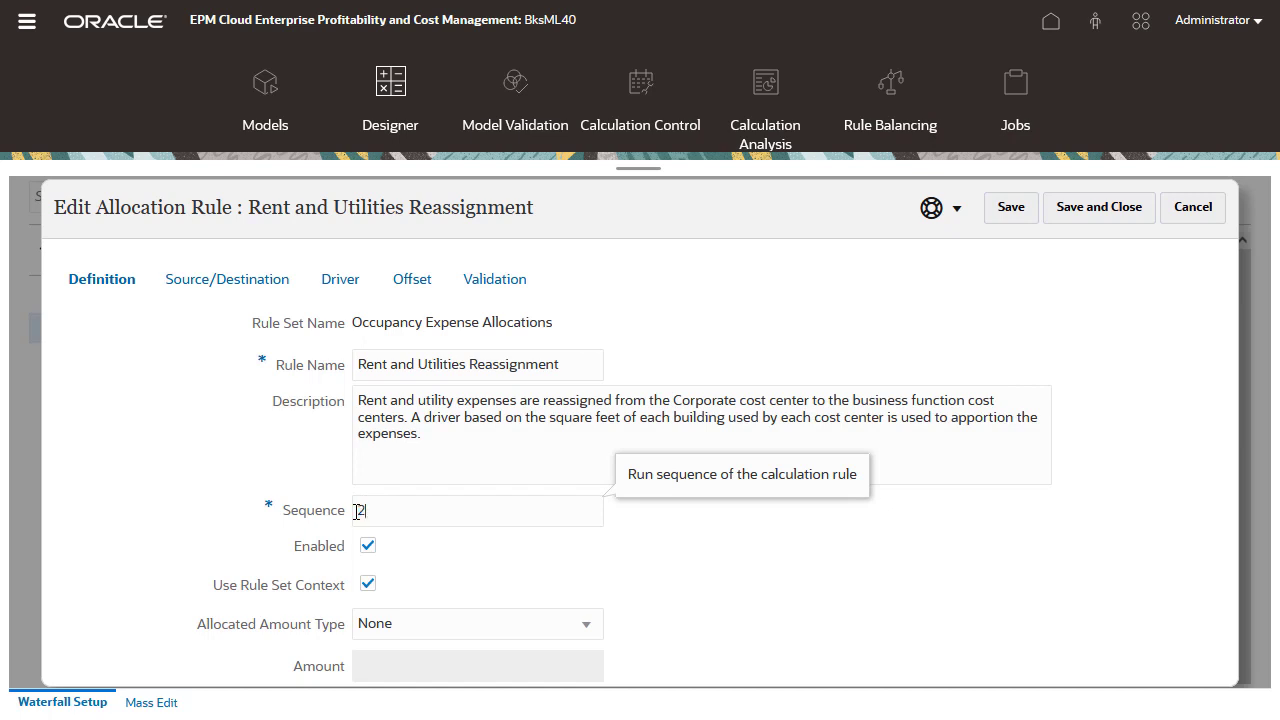
type("2")
left_click(1066, 208)
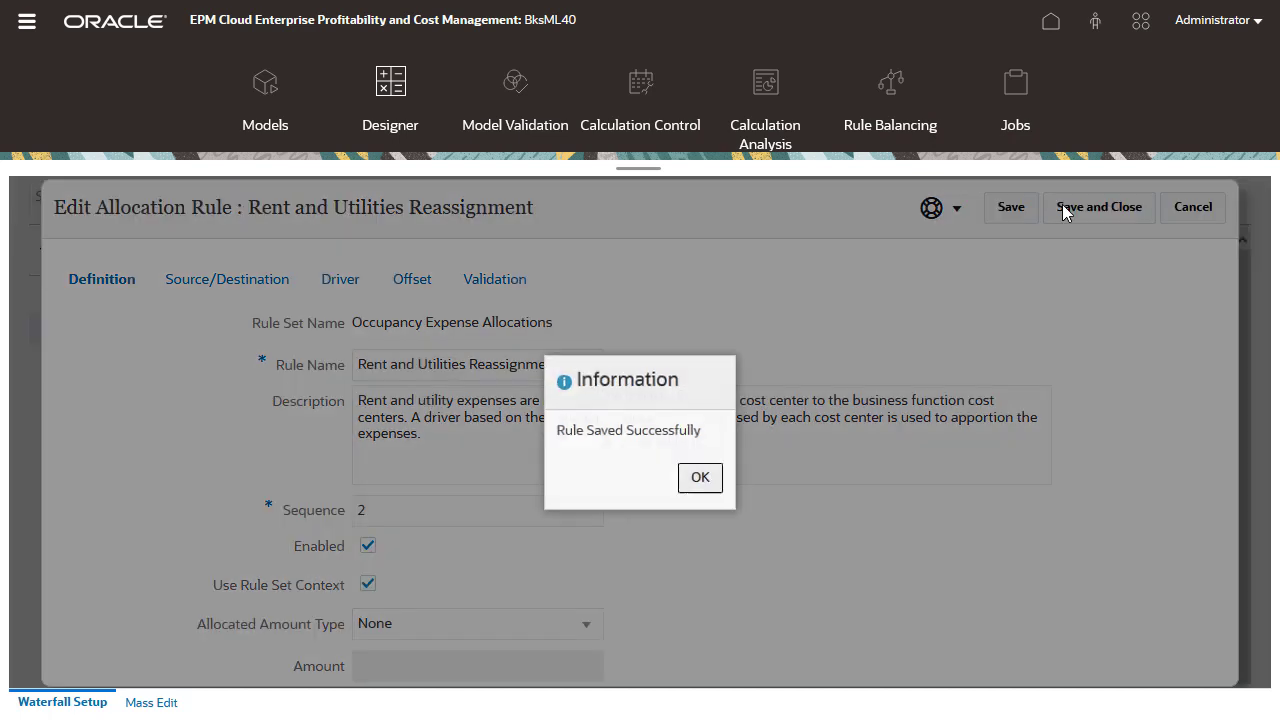
left_click(705, 489)
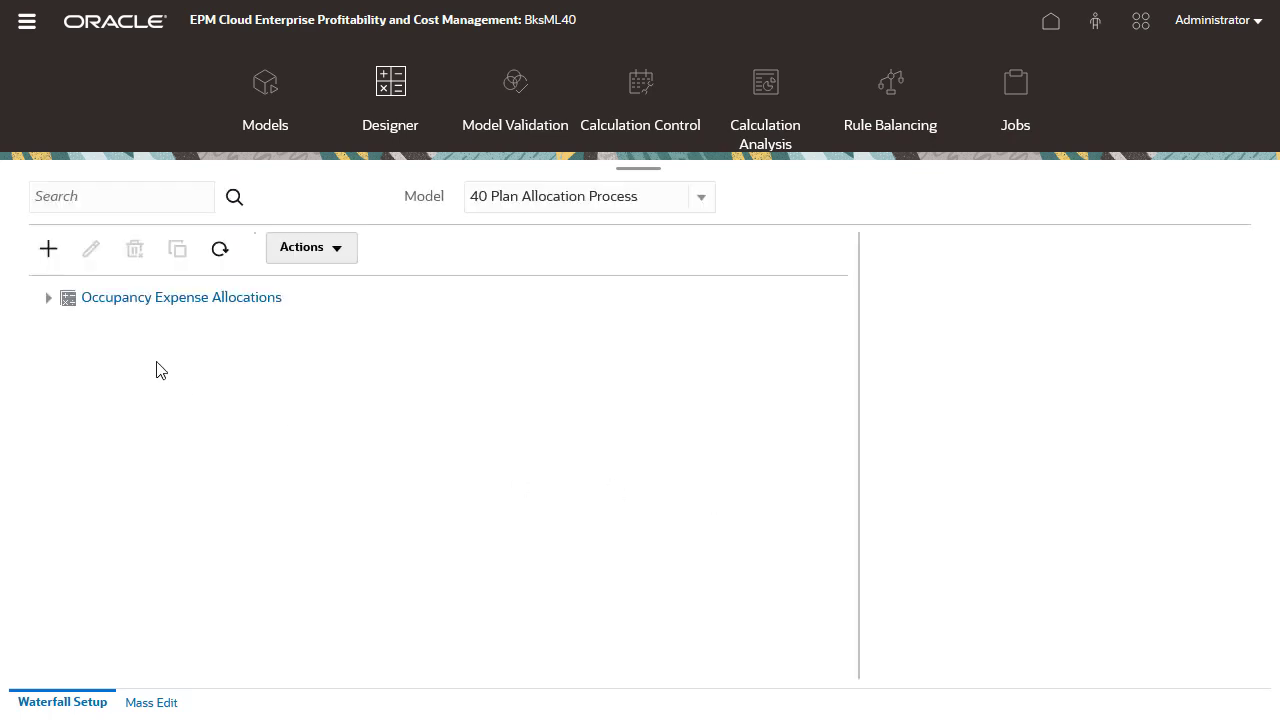
left_click(48, 299)
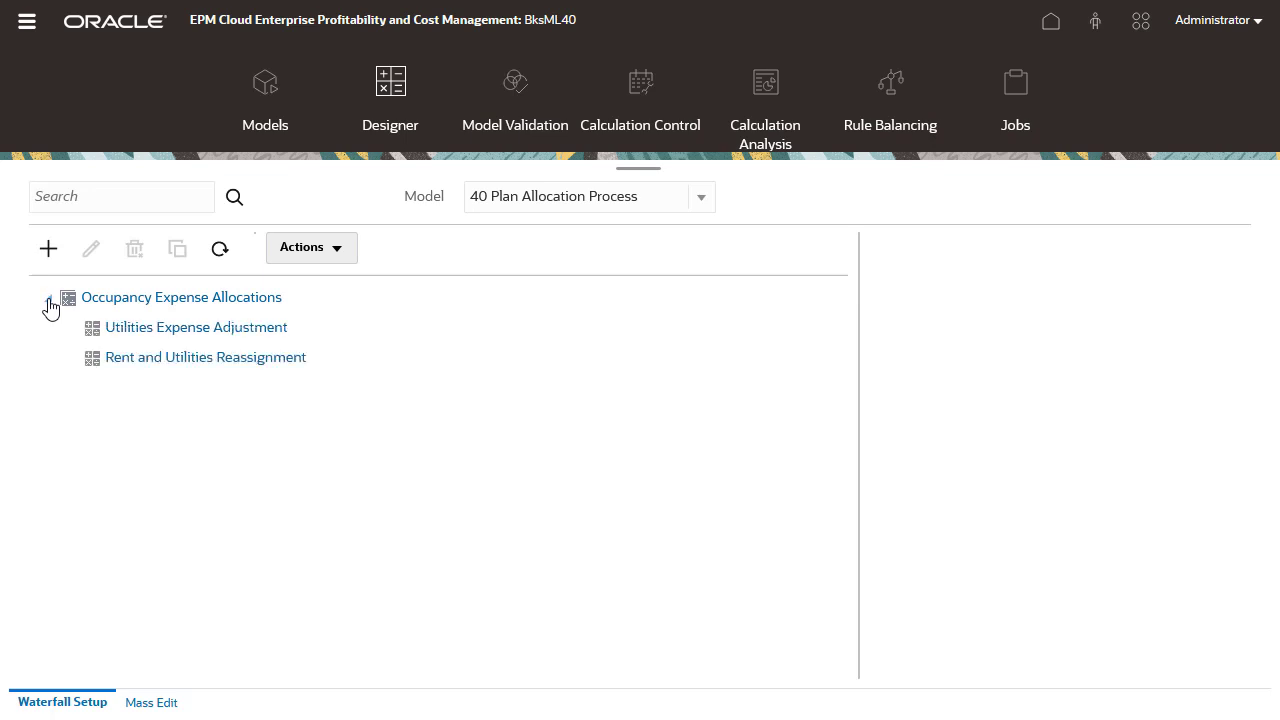